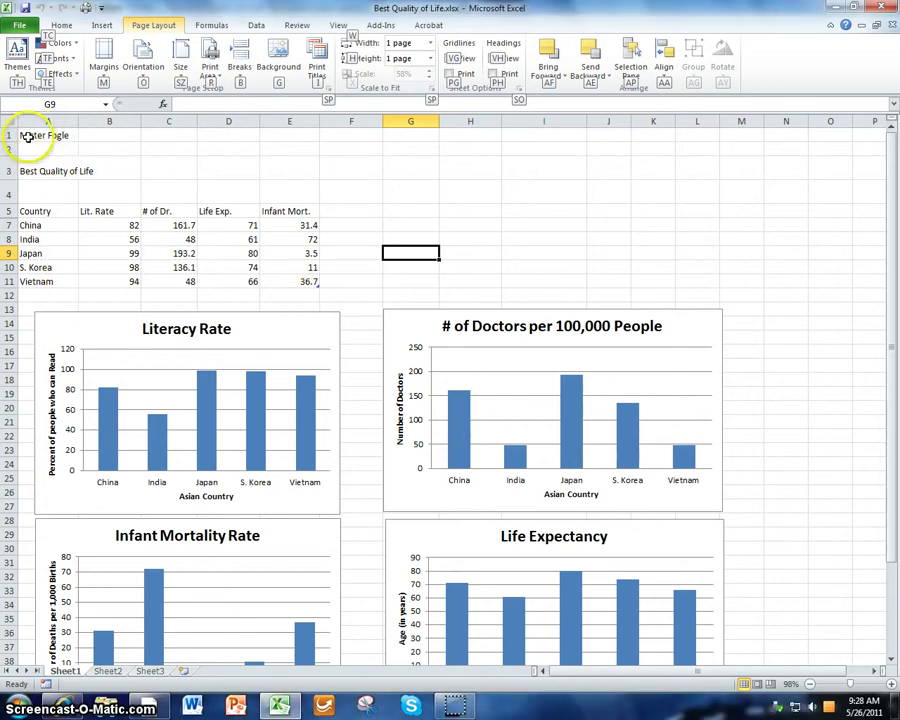
Enlarge the name and title in A1:A3 to 22-point font
left_click_drag(28, 135, 53, 173)
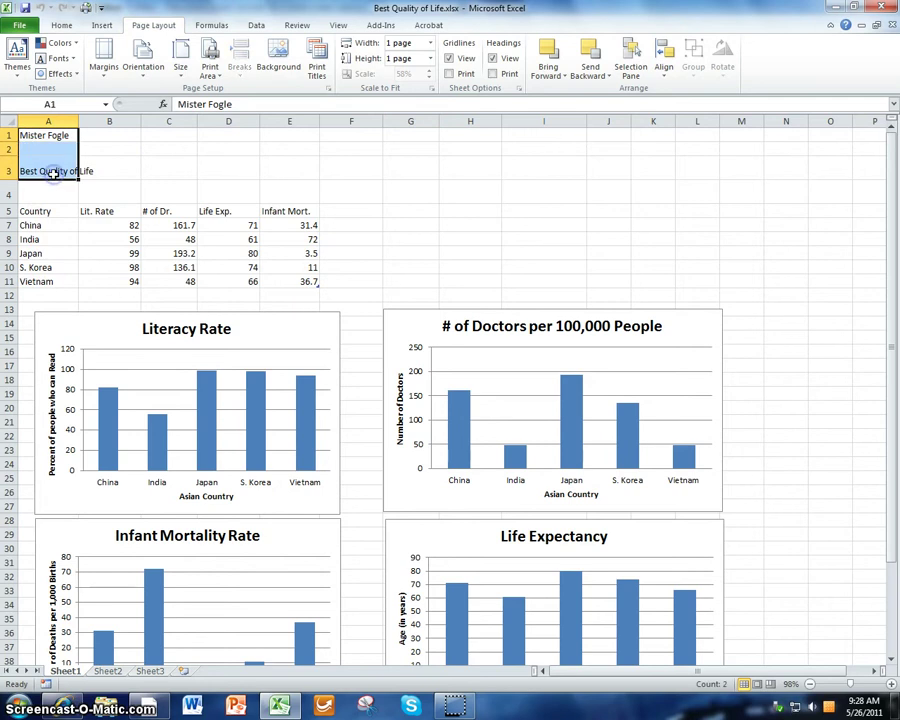
left_click(62, 25)
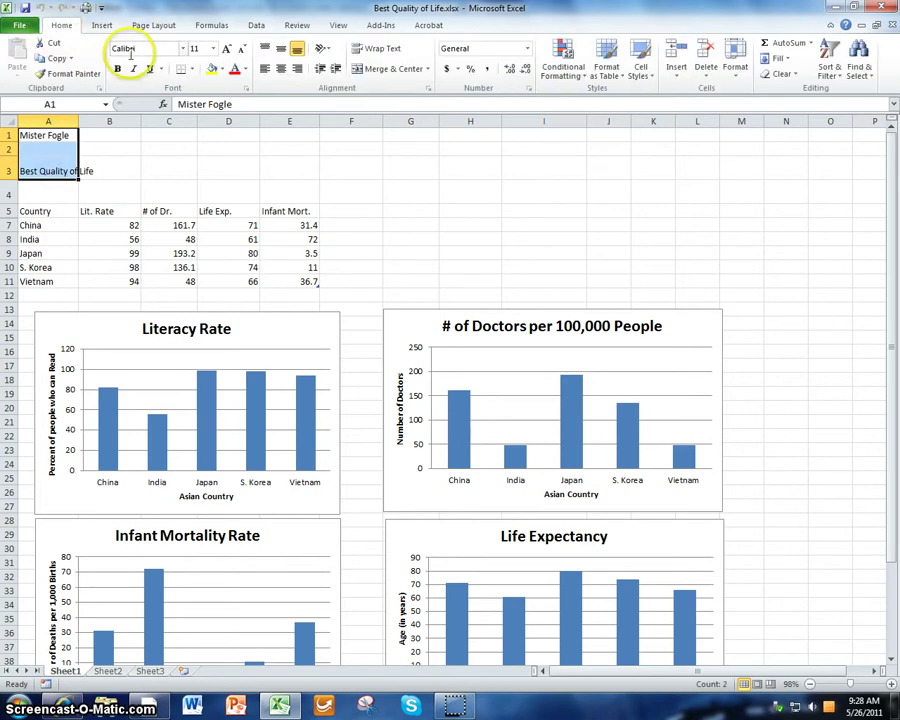
left_click(229, 49)
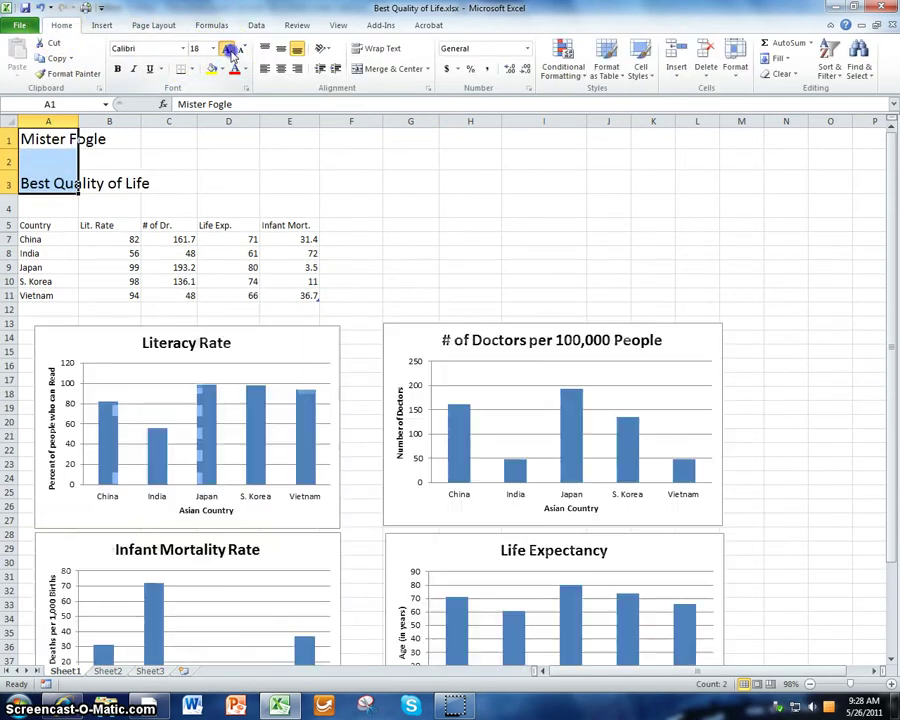
left_click(229, 49)
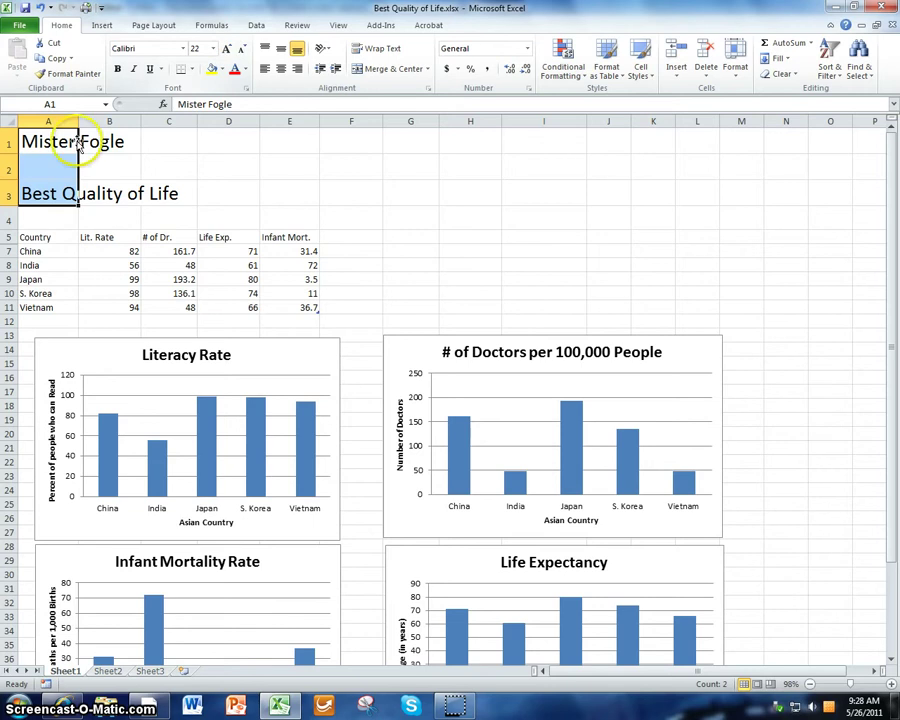
left_click(60, 193)
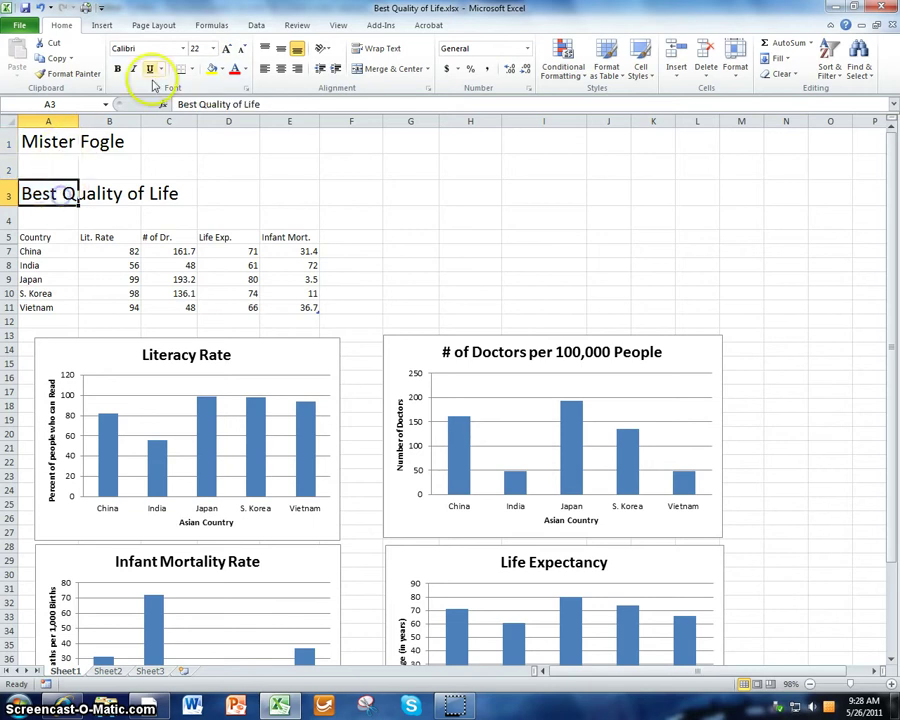
left_click(126, 167)
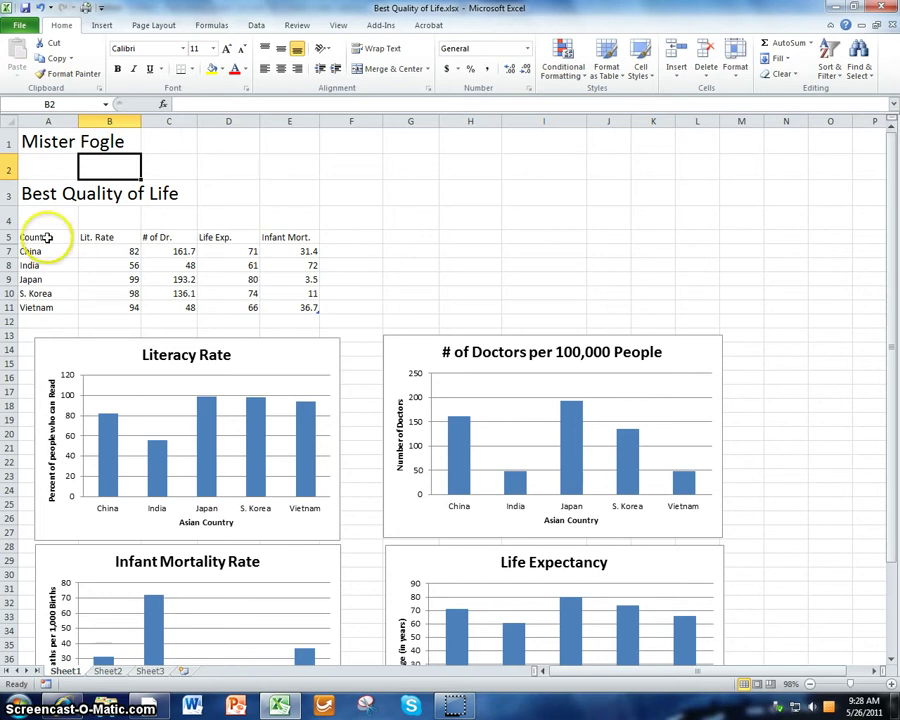
Enlarge the data table A5:E11 text to 16-point
left_click_drag(36, 237, 288, 304)
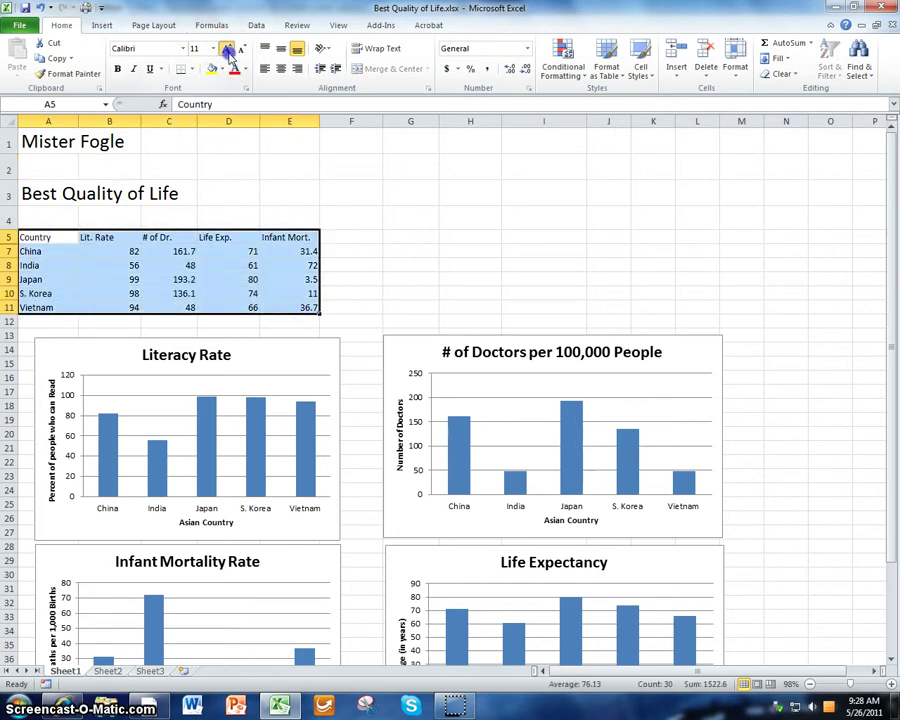
left_click(228, 50)
left_click(228, 50)
left_click(228, 50)
left_click(229, 258)
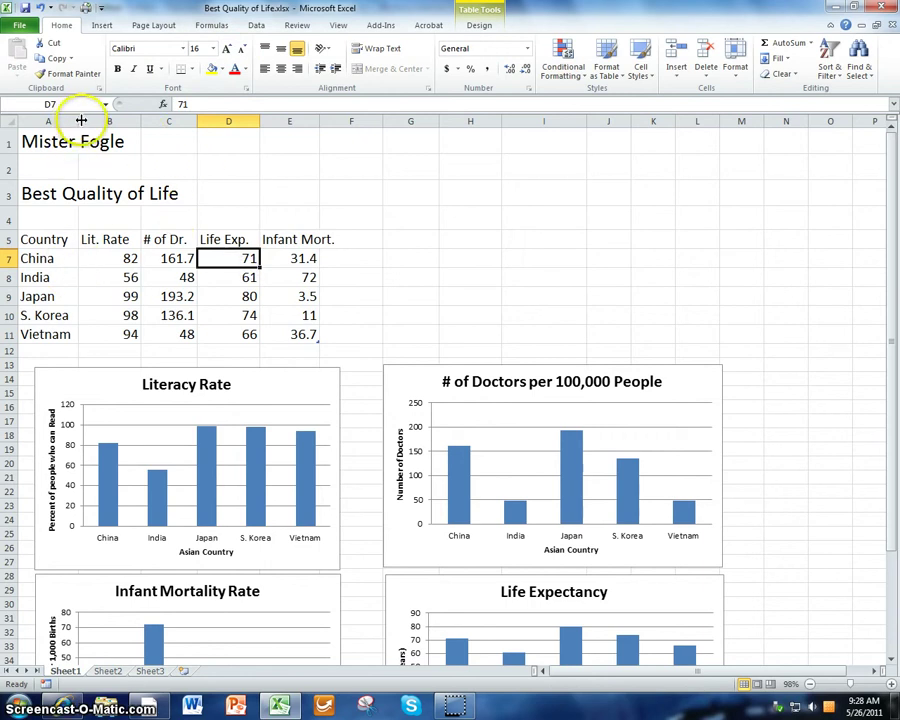
Widen columns A through E so the larger headers and values fit
left_click_drag(81, 120, 91, 121)
left_click_drag(149, 121, 164, 121)
left_click_drag(219, 124, 237, 122)
left_click_drag(298, 122, 305, 122)
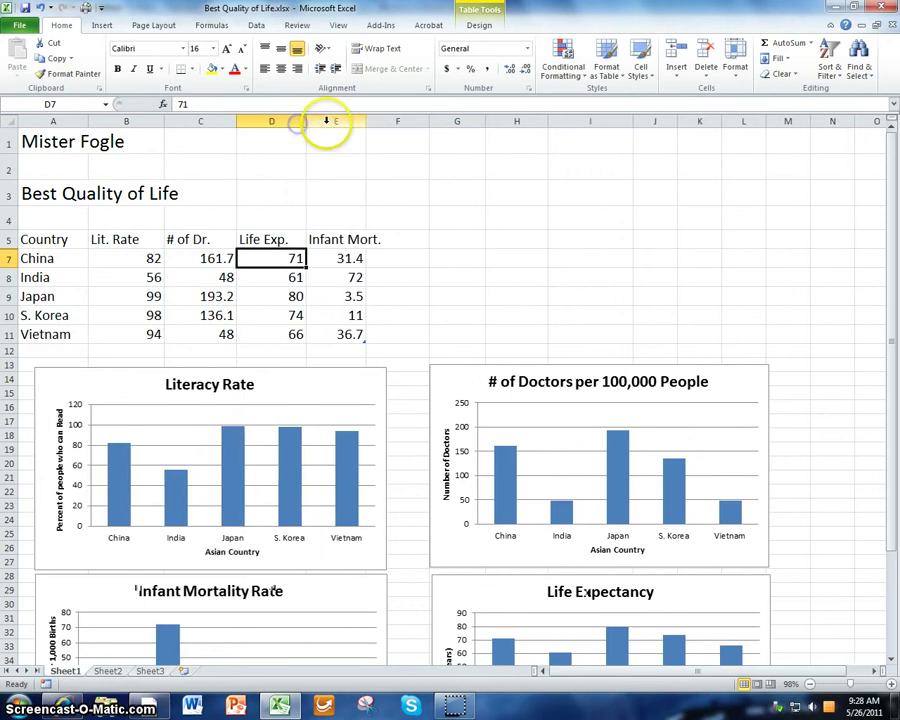
left_click_drag(366, 122, 387, 122)
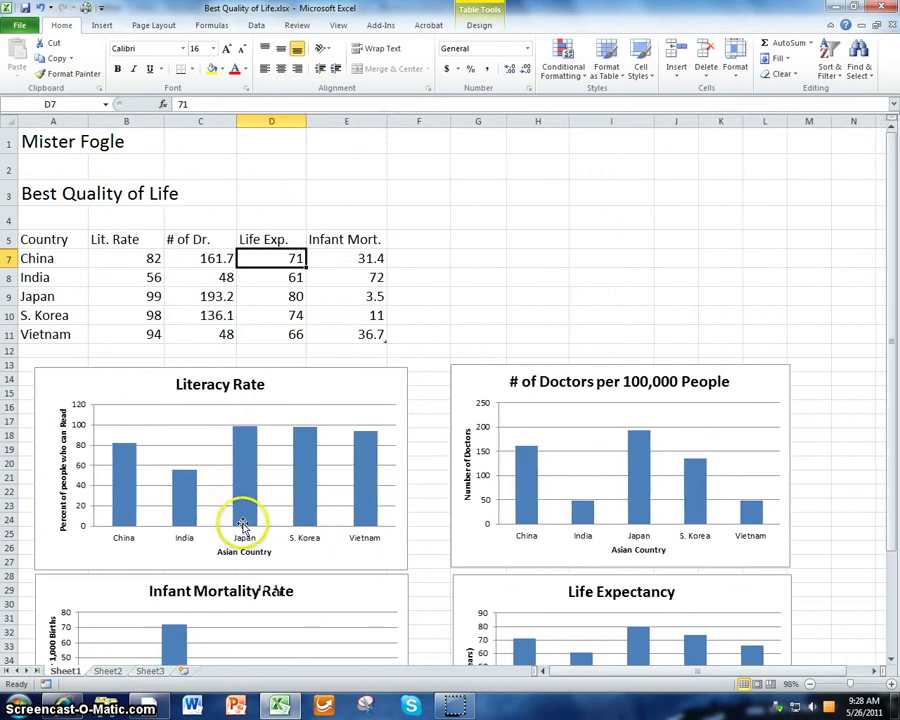
Narrow the Literacy Rate and Infant Mortality Rate charts to matching widths
scroll(238, 514, "down", 3)
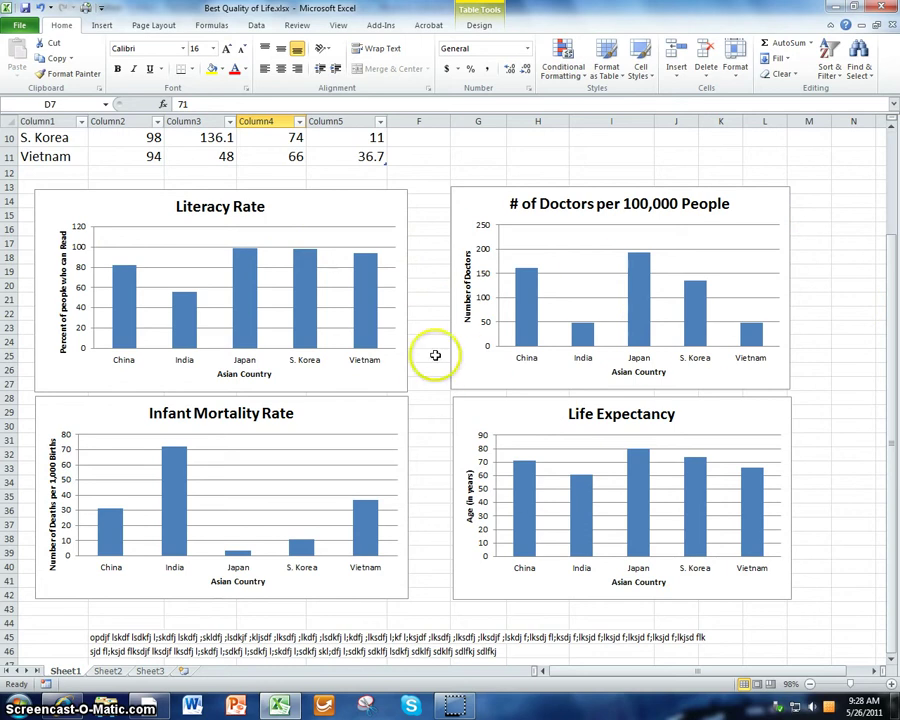
left_click(306, 207)
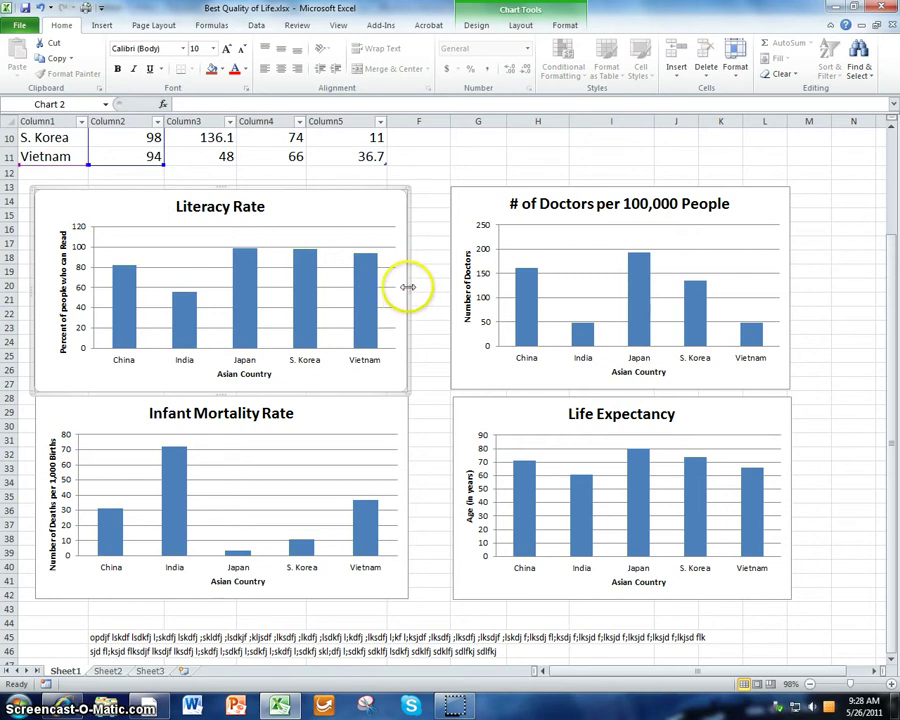
left_click_drag(407, 287, 343, 287)
left_click(406, 411)
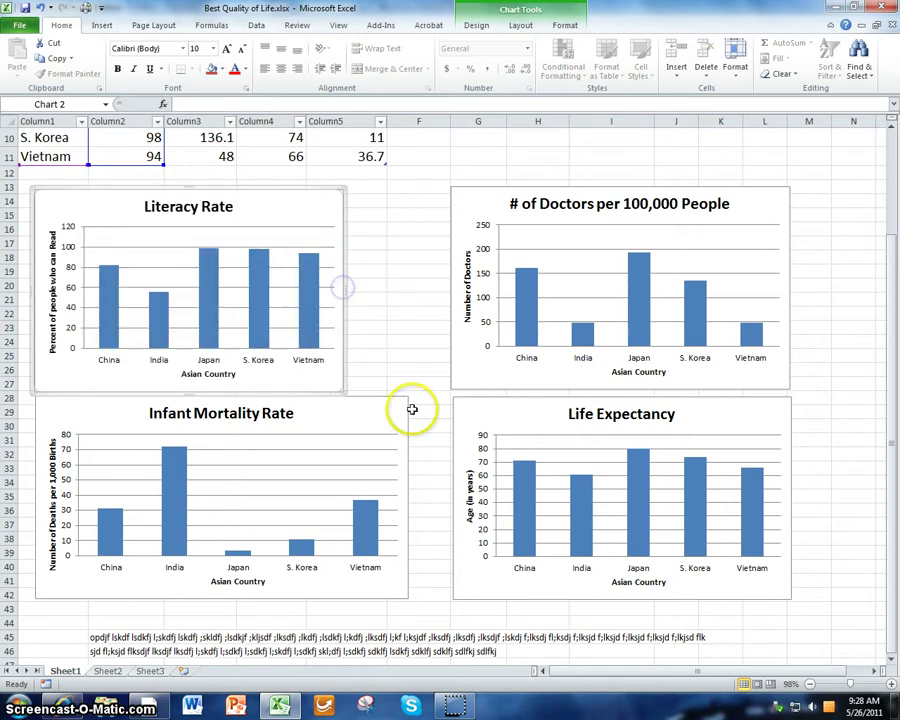
left_click_drag(408, 492, 342, 498)
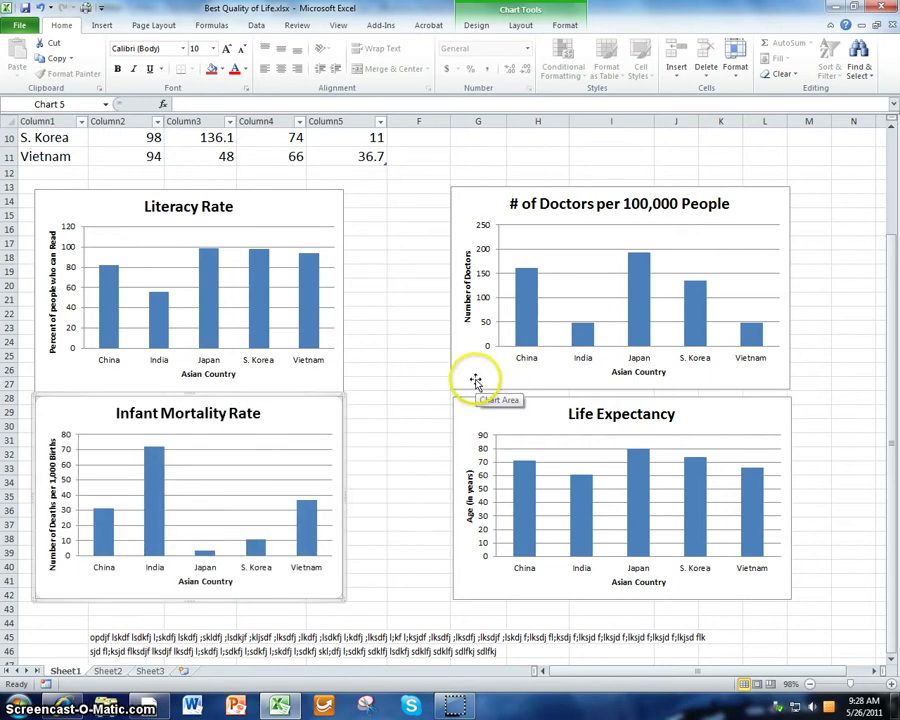
Move the # of Doctors and Life Expectancy charts beside the narrowed left-hand charts
left_click_drag(476, 381, 373, 378)
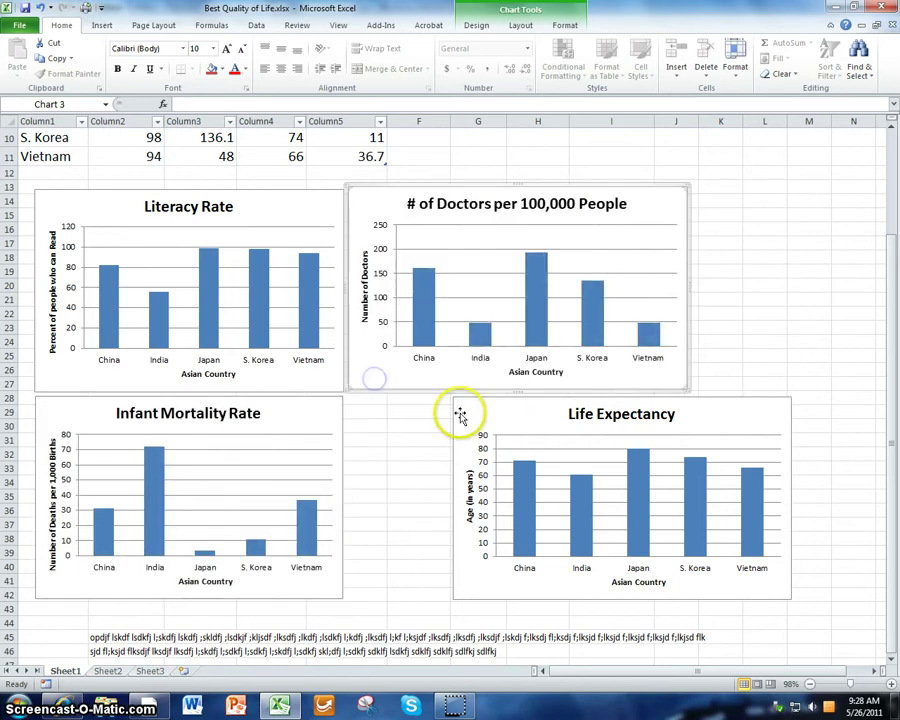
left_click_drag(460, 415, 371, 413)
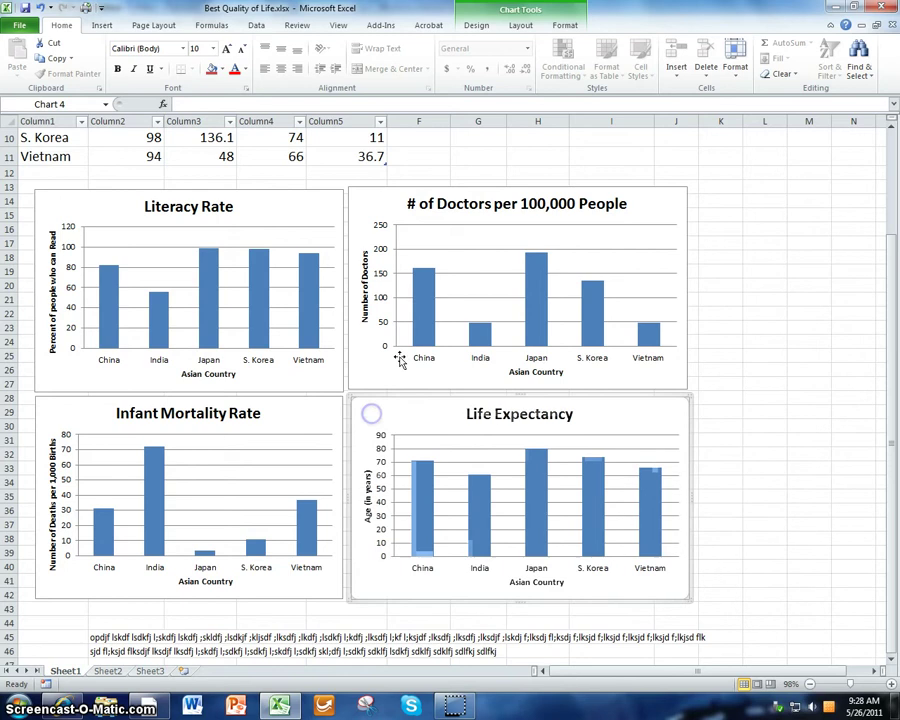
scroll(140, 243, "up", 3)
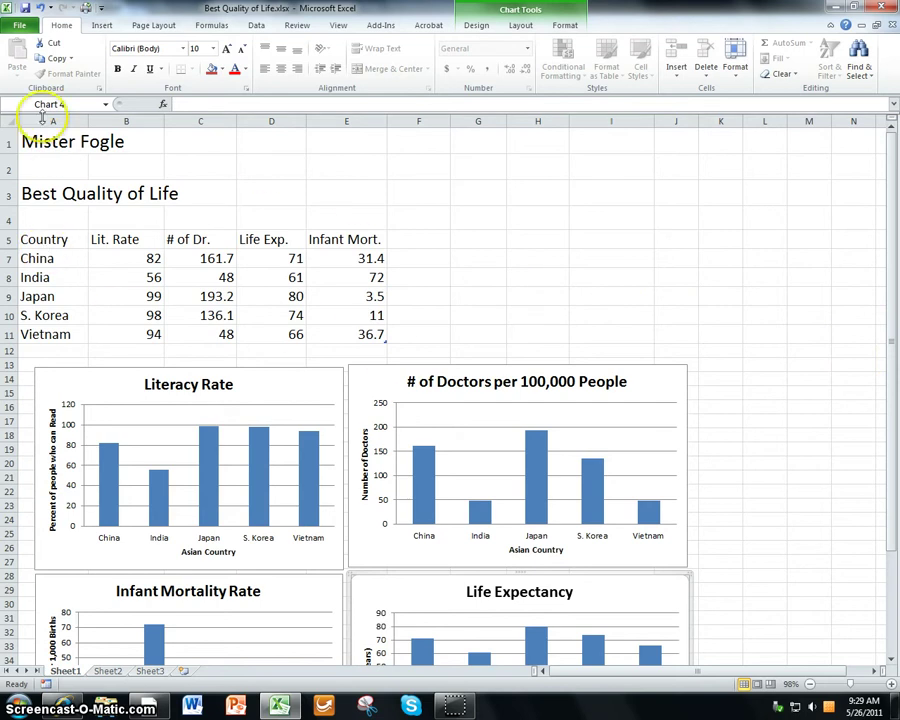
Select the note in B45 beneath the charts and bring up the Page Layout settings
scroll(268, 325, "down", 7)
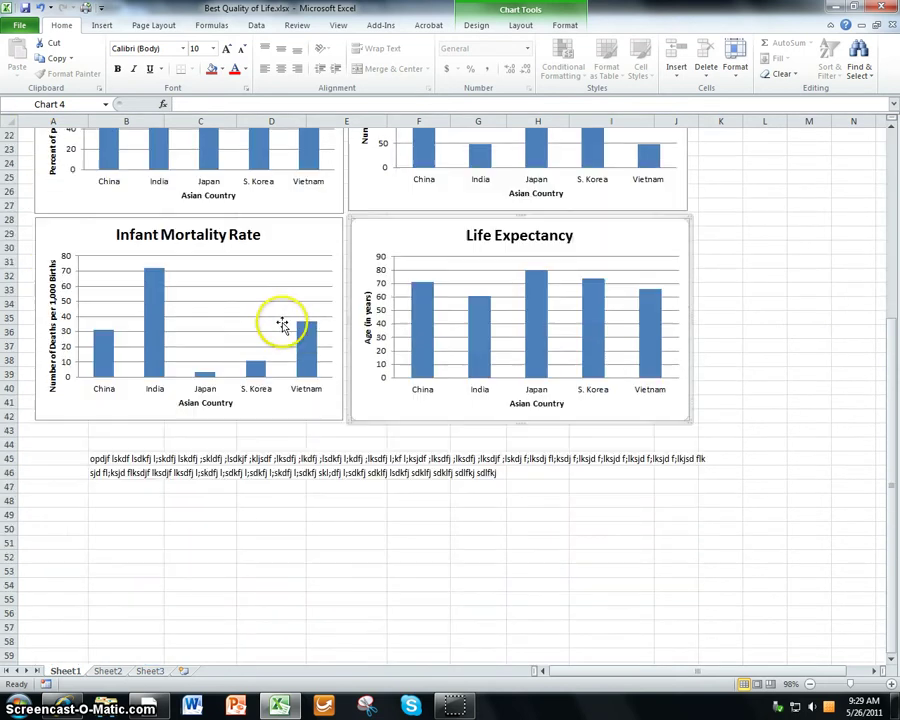
left_click(100, 460)
left_click_drag(100, 460, 116, 472)
left_click(200, 485)
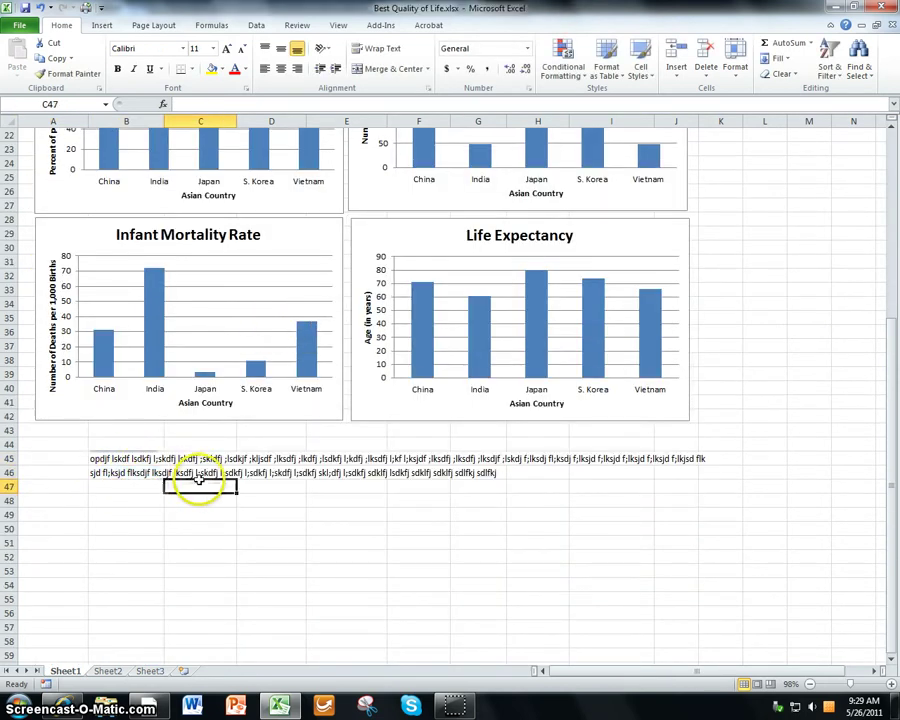
left_click(118, 459)
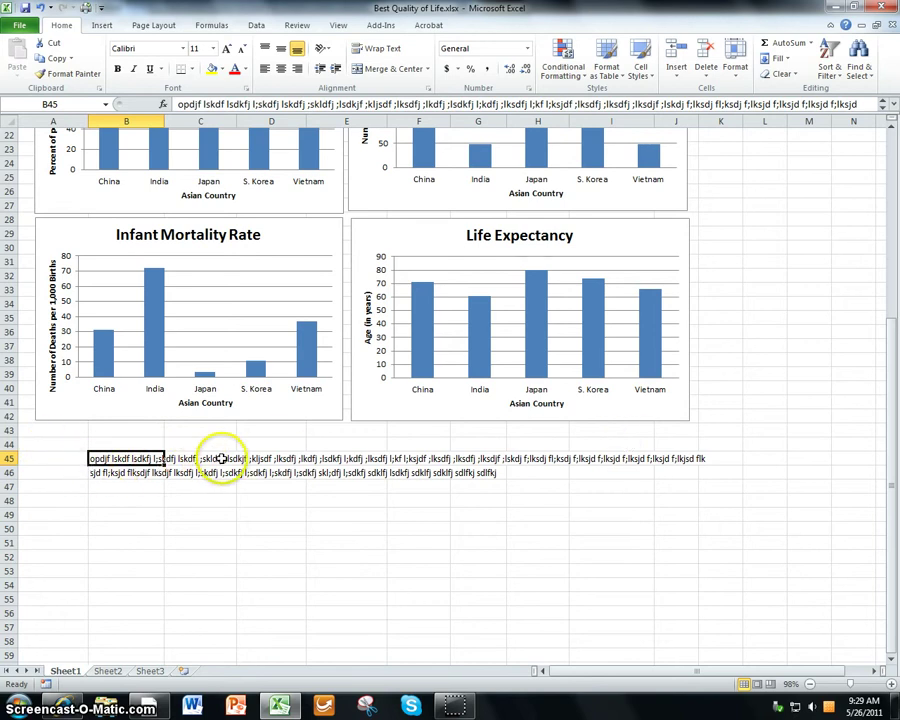
key("alt+p")
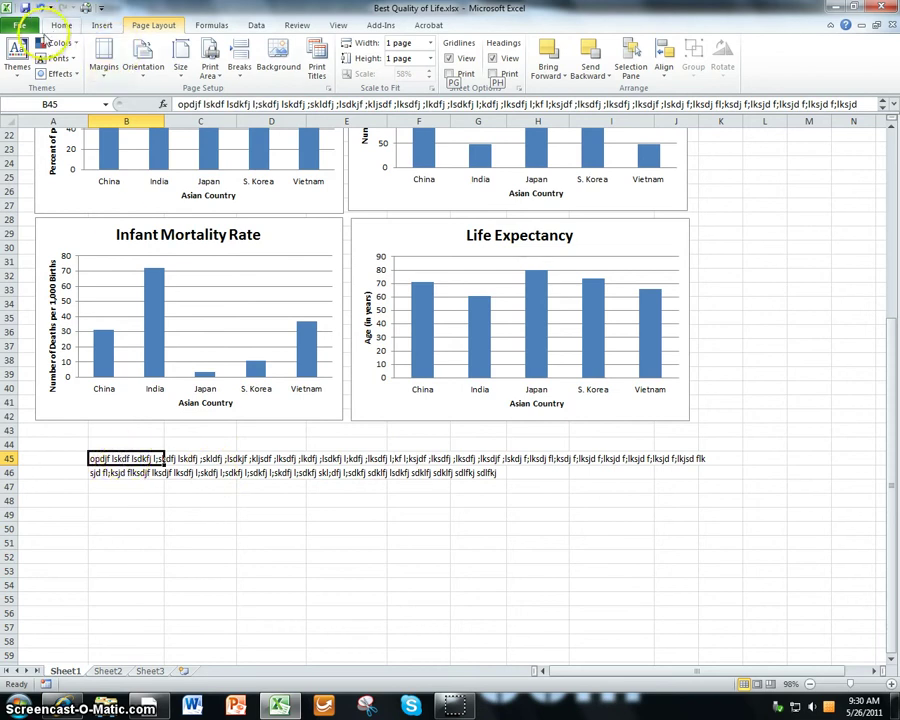
left_click(61, 24)
left_click(214, 48)
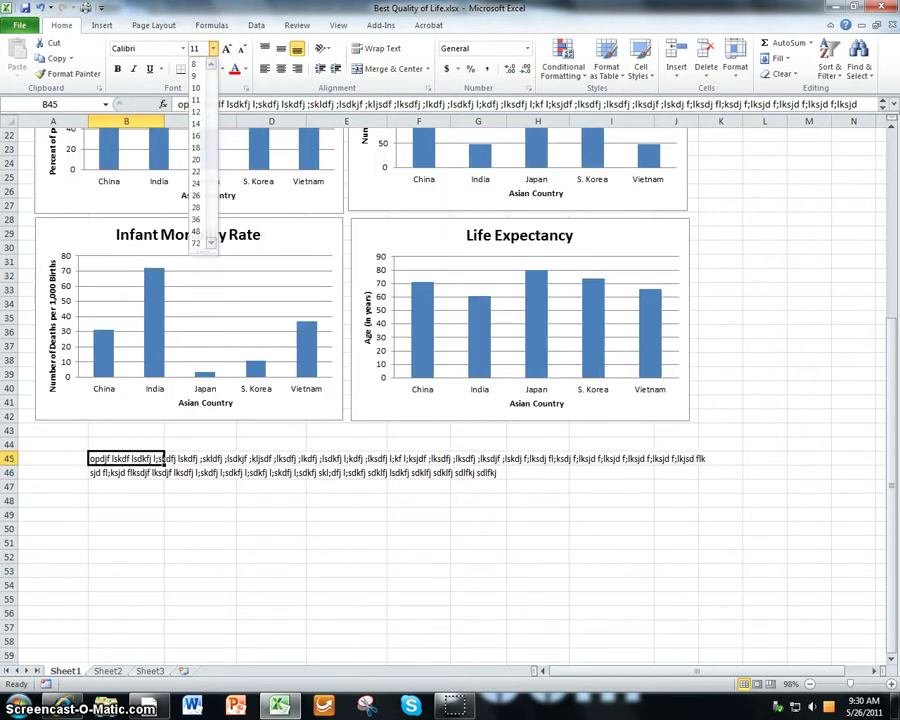
left_click(144, 458)
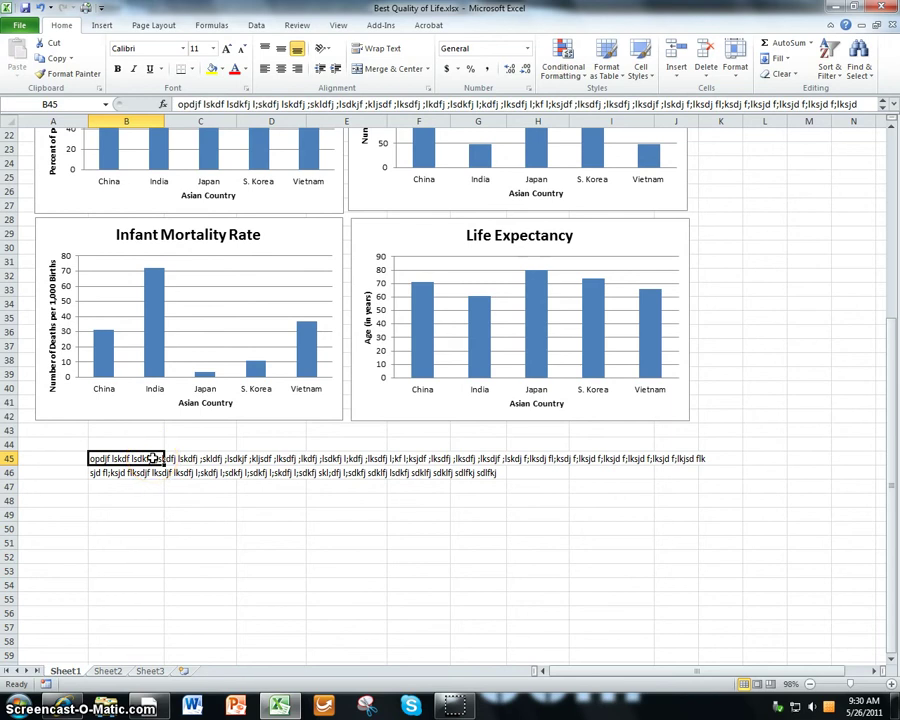
left_click(456, 458)
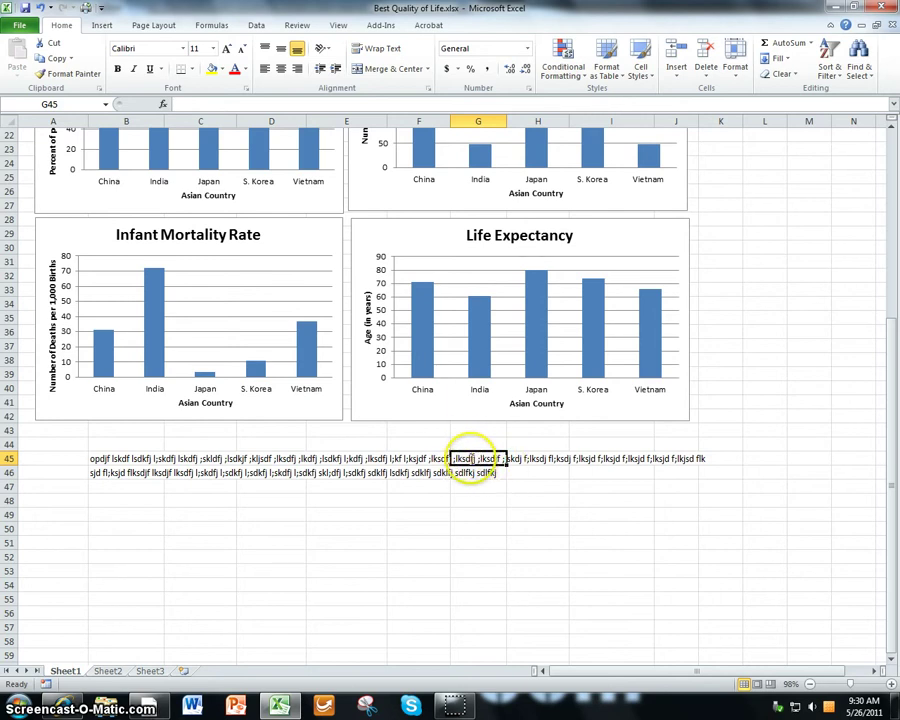
Enter 'jkljkjk' in G45, move it to G48, then delete that stray entry
type("jkljkjk")
key("Return")
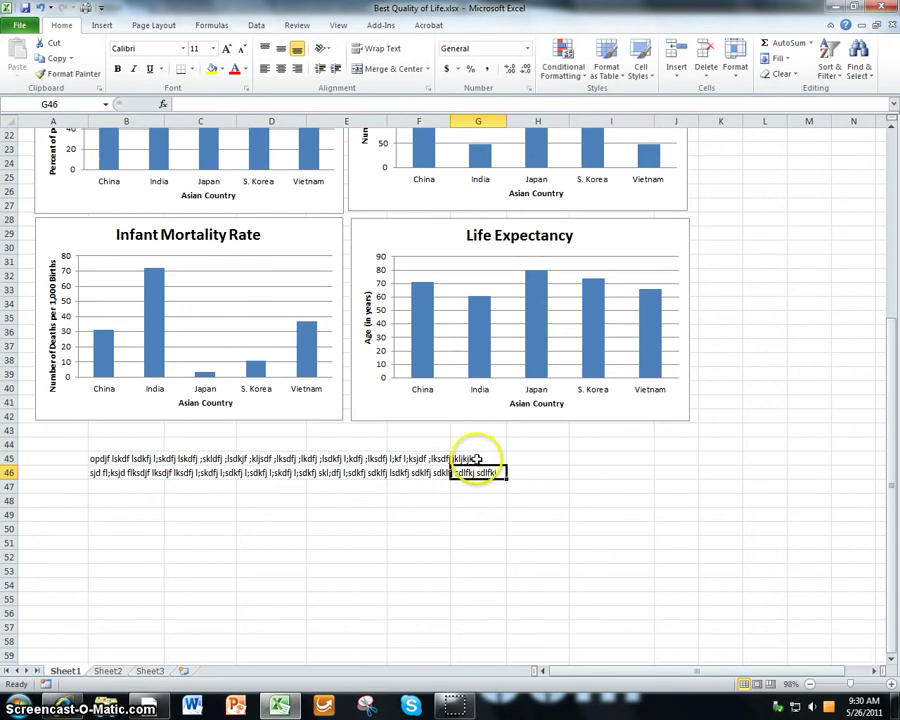
left_click_drag(477, 505, 477, 503)
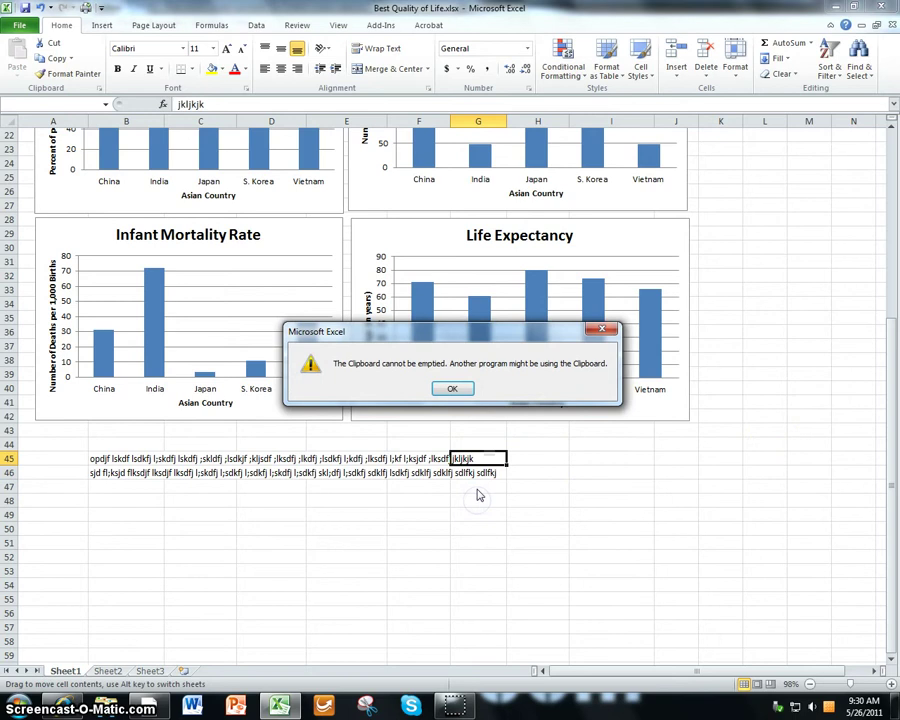
left_click(452, 390)
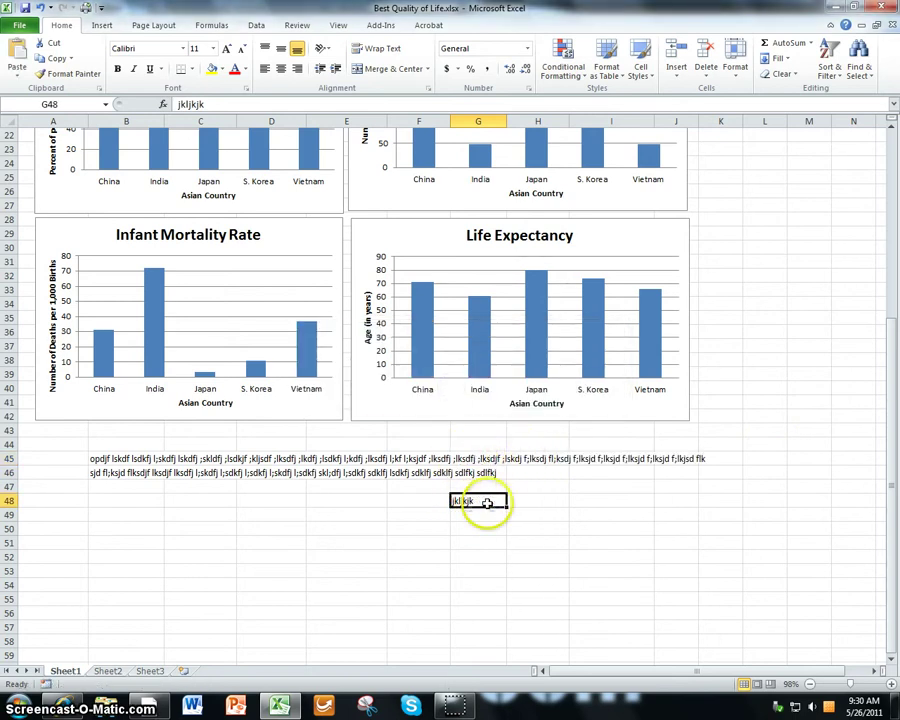
key("Delete")
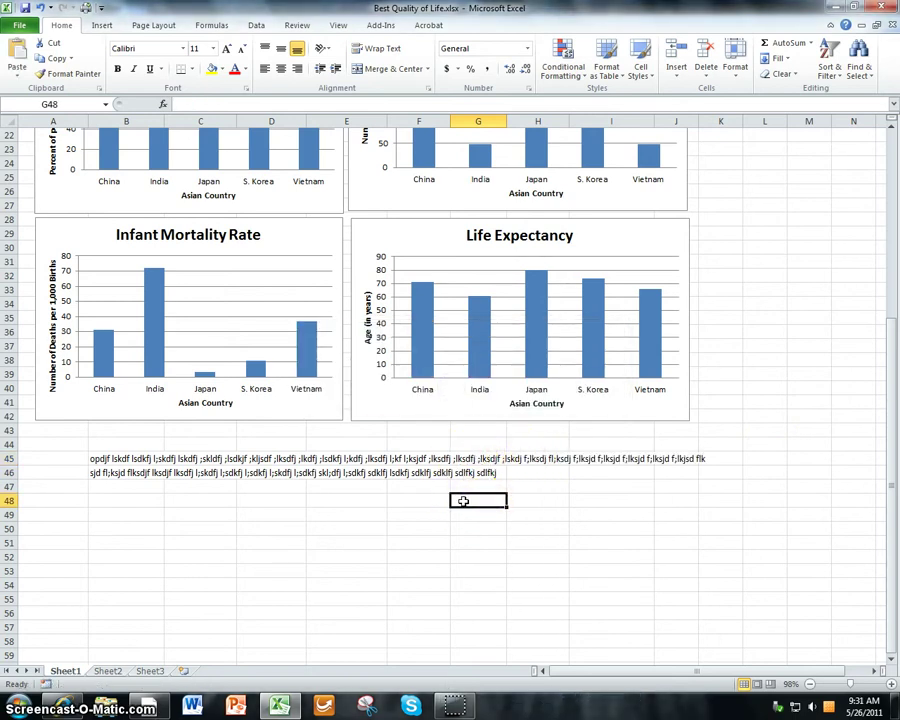
Replace part of a word in the B45 note with 'hkkjh' and commit the edit
left_click(465, 460)
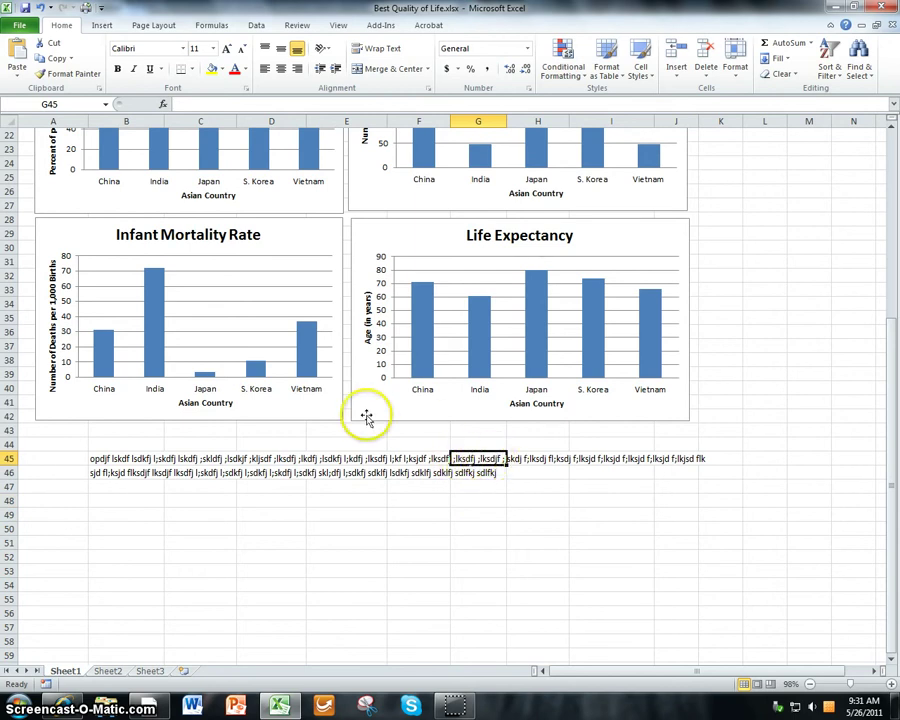
left_click(104, 458)
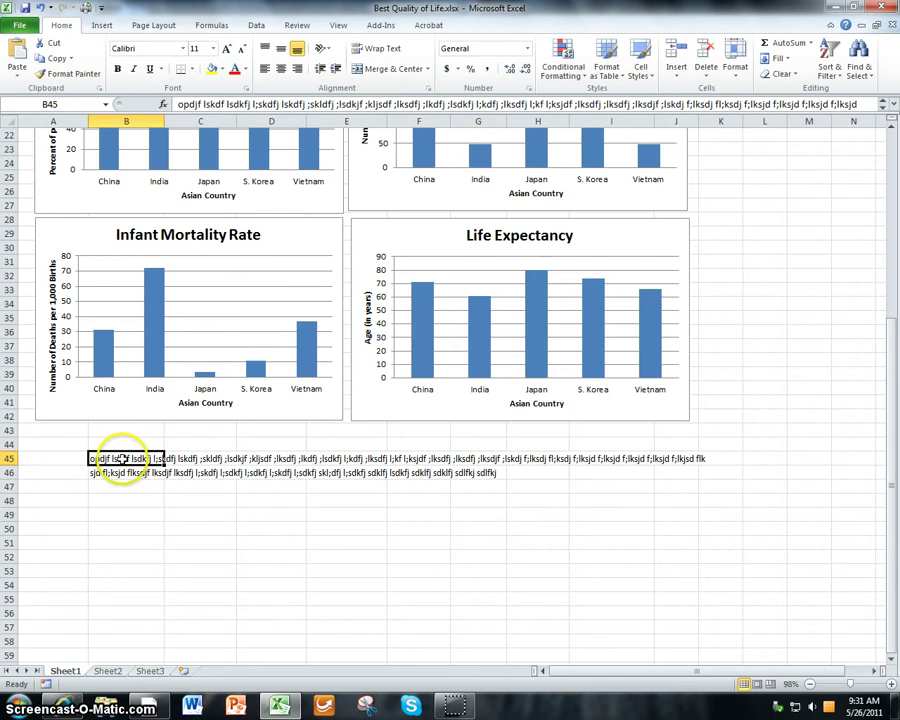
double_click(133, 458)
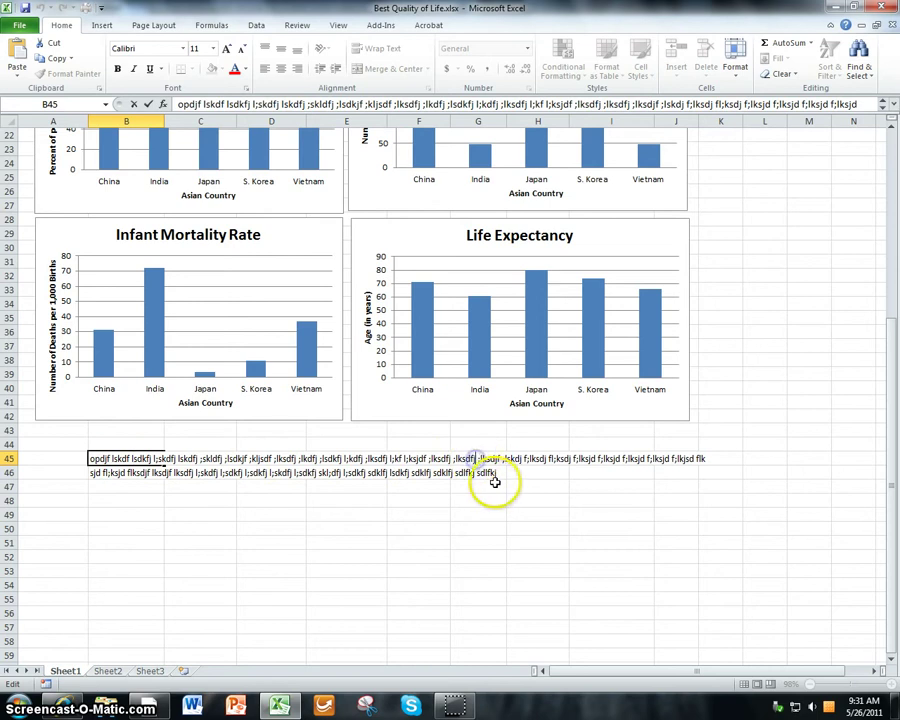
key("BackSpace")
key("BackSpace")
key("BackSpace")
key("BackSpace")
key("BackSpace")
key("BackSpace")
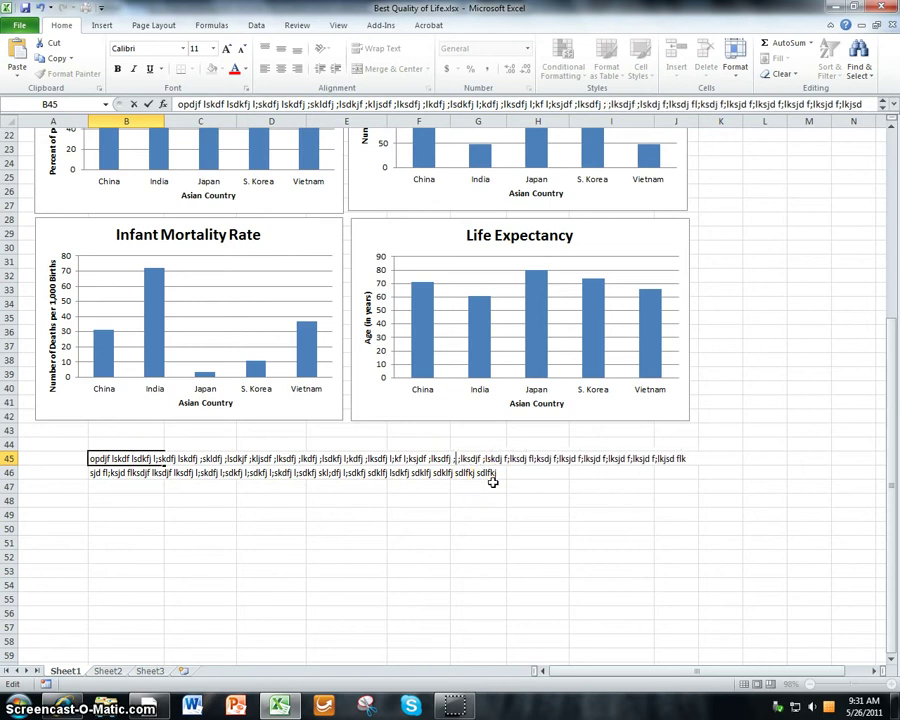
type("hkkjh ;")
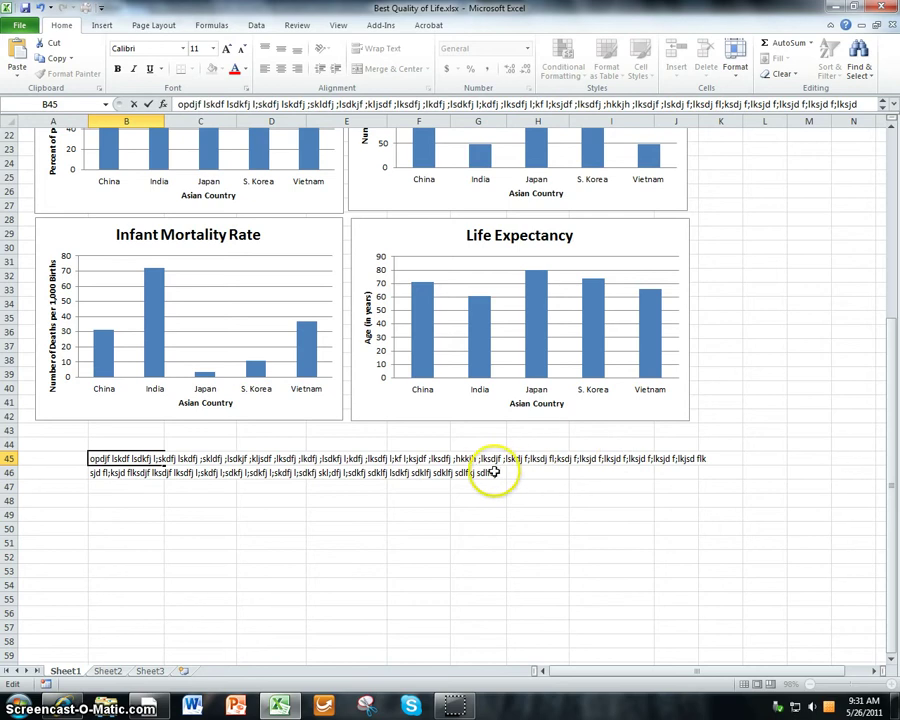
left_click(469, 555)
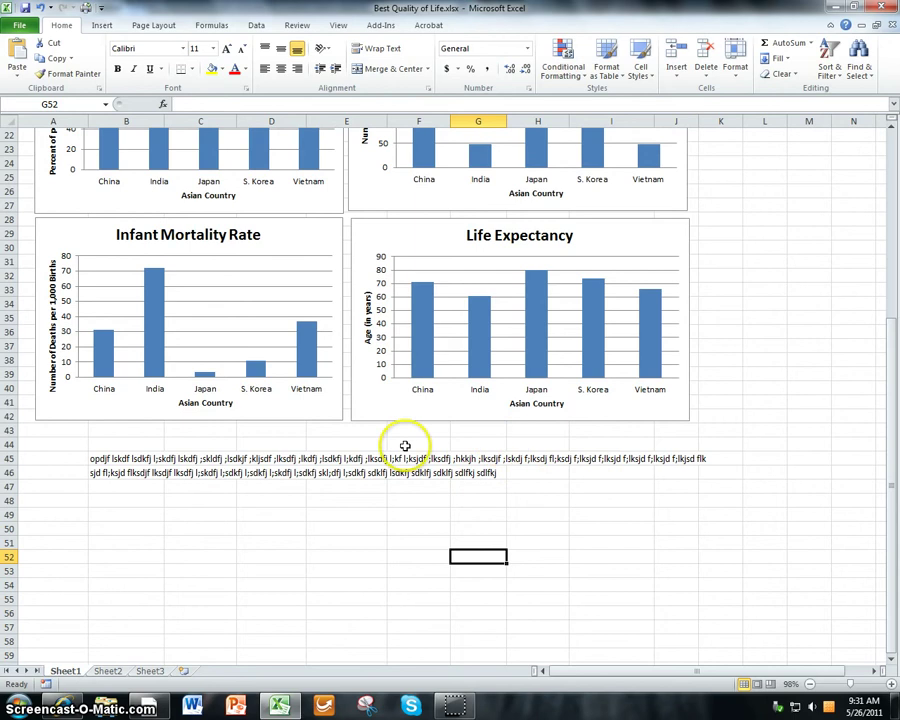
Select the cells along the row 45 note, then clear the selection
left_click(468, 456)
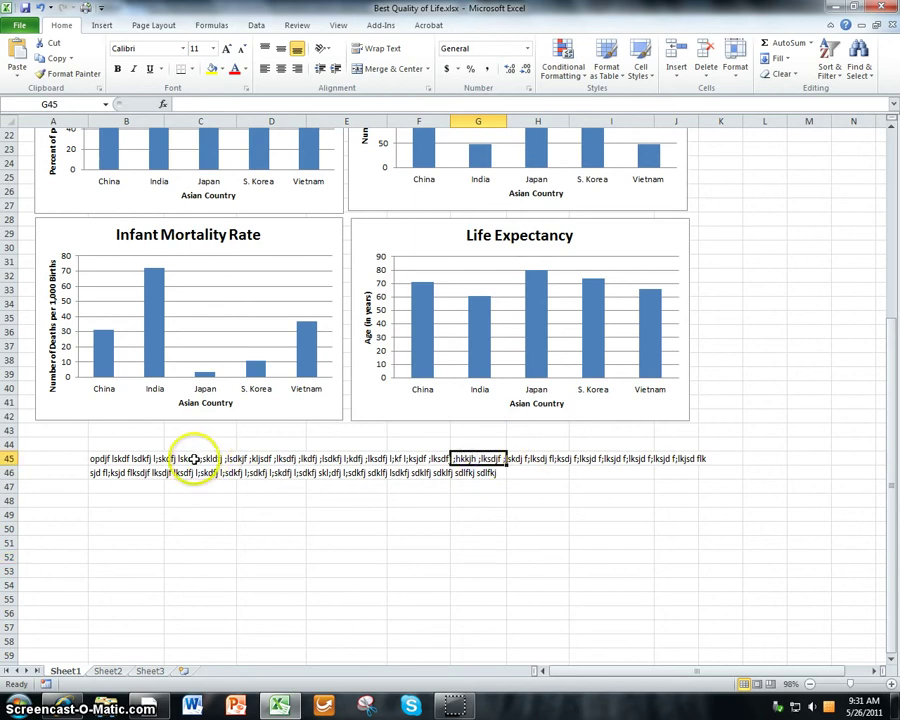
left_click_drag(191, 456, 888, 454)
left_click_drag(690, 668, 548, 667)
left_click(451, 505)
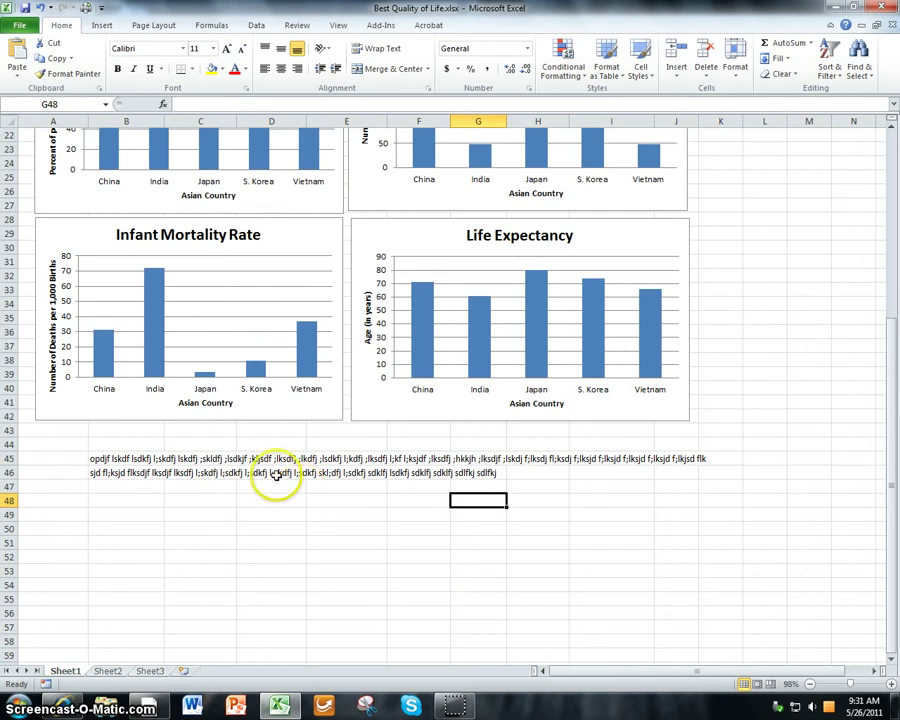
Set the Scale to Fit printout height to 1 page
scroll(164, 466, "up", 7)
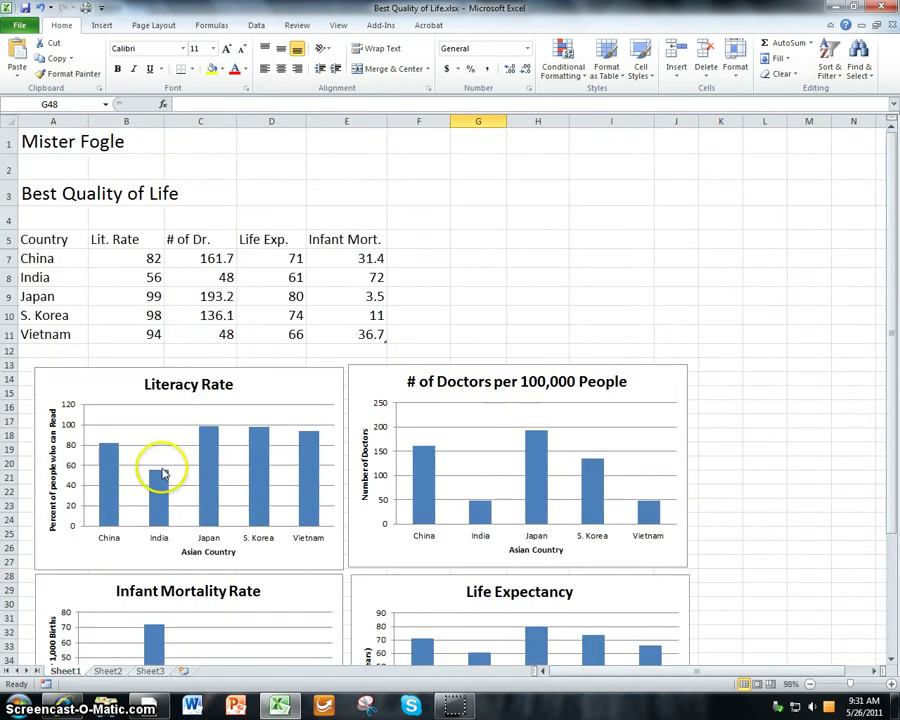
left_click(210, 145)
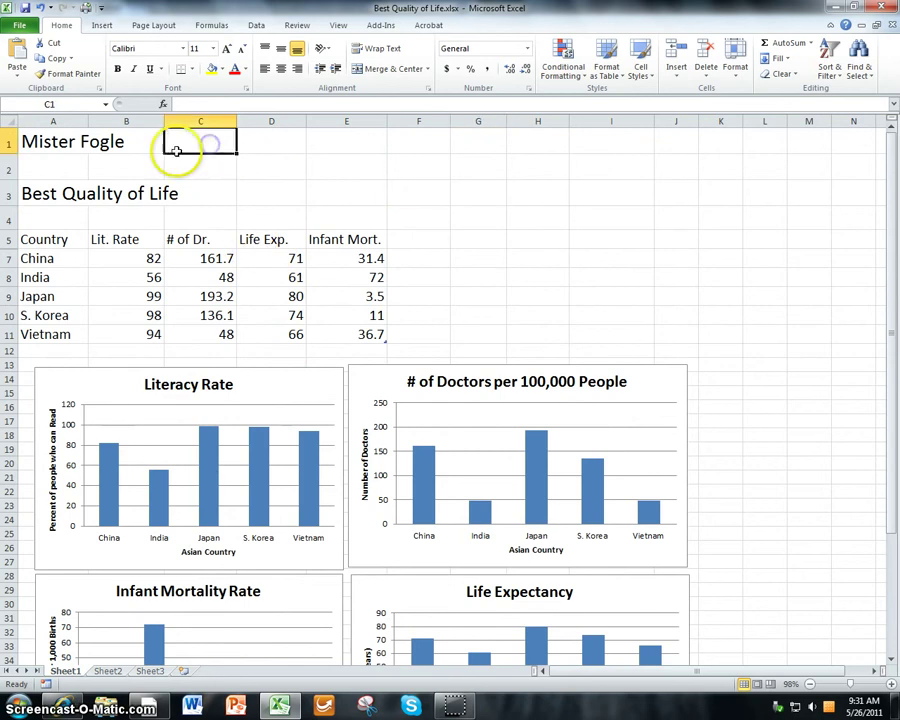
left_click(150, 26)
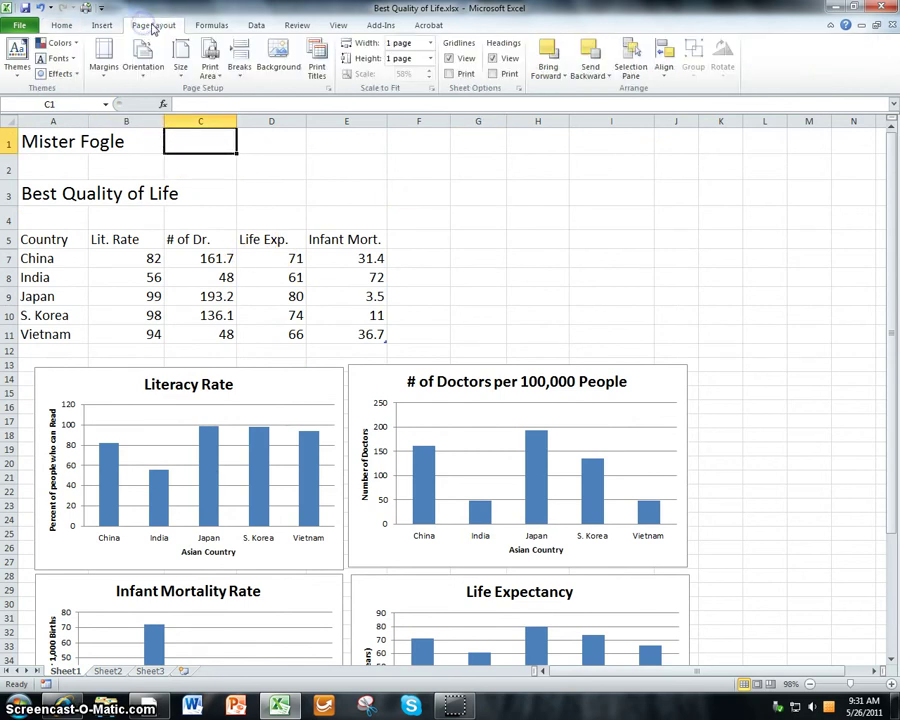
left_click(423, 60)
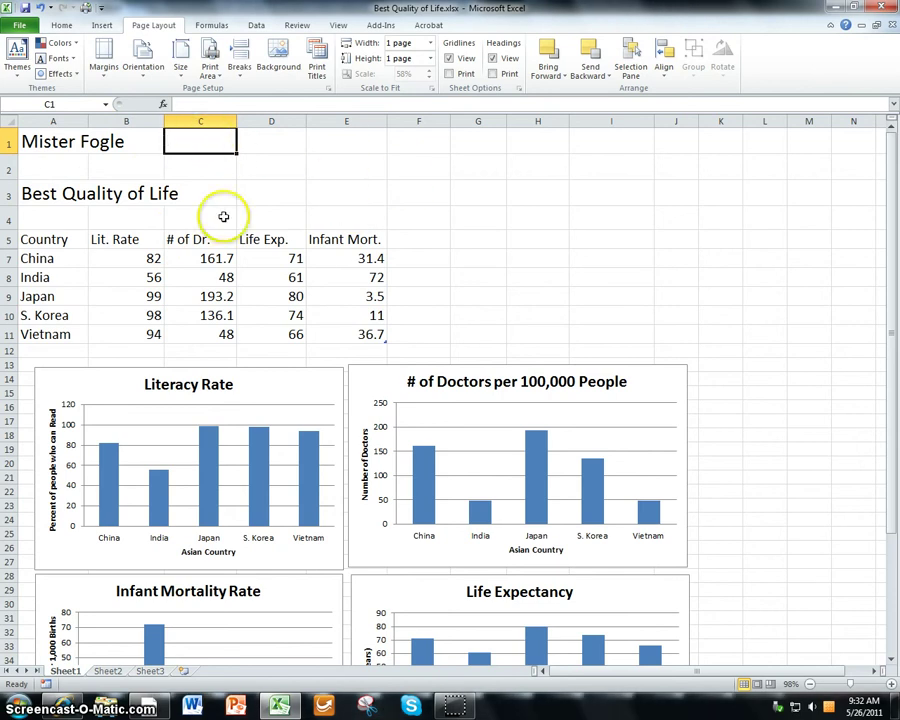
Select and deselect the doctors per 100,000 chart, then show the workbook's File Info view
left_click(669, 390)
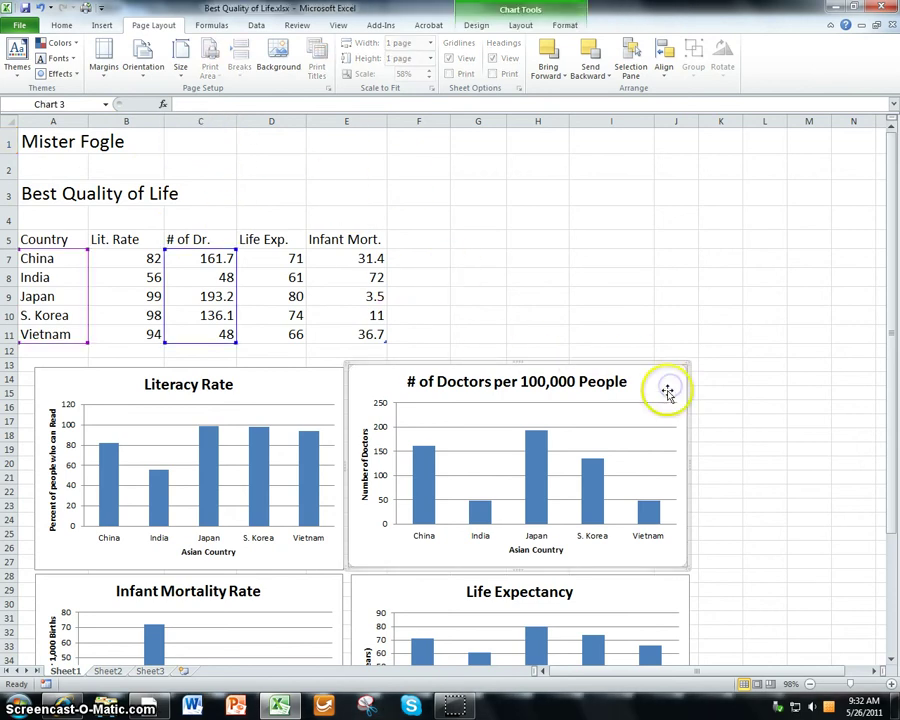
left_click(174, 149)
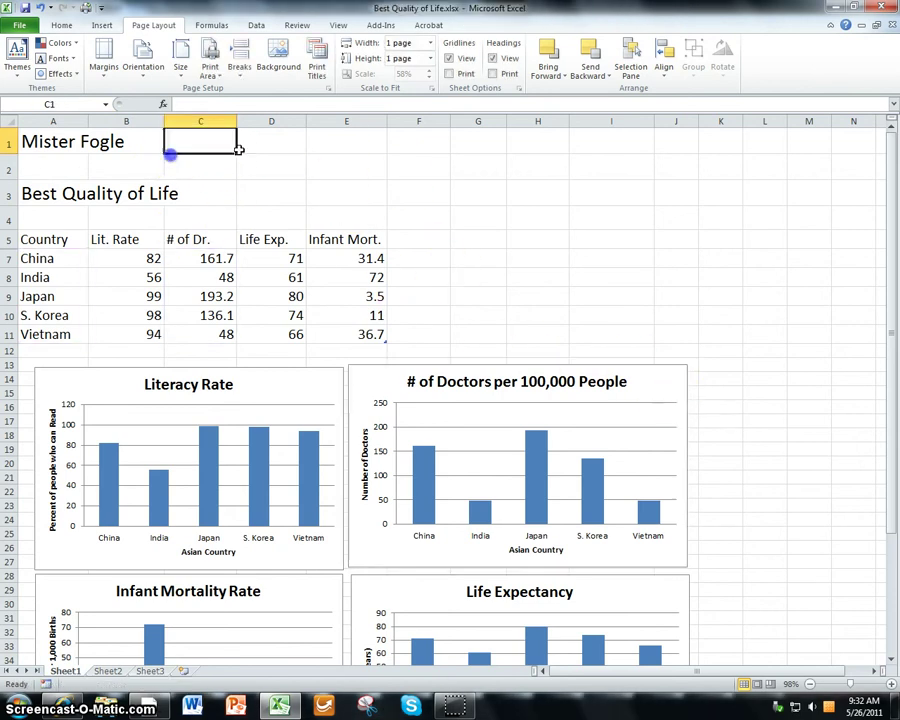
left_click(19, 25)
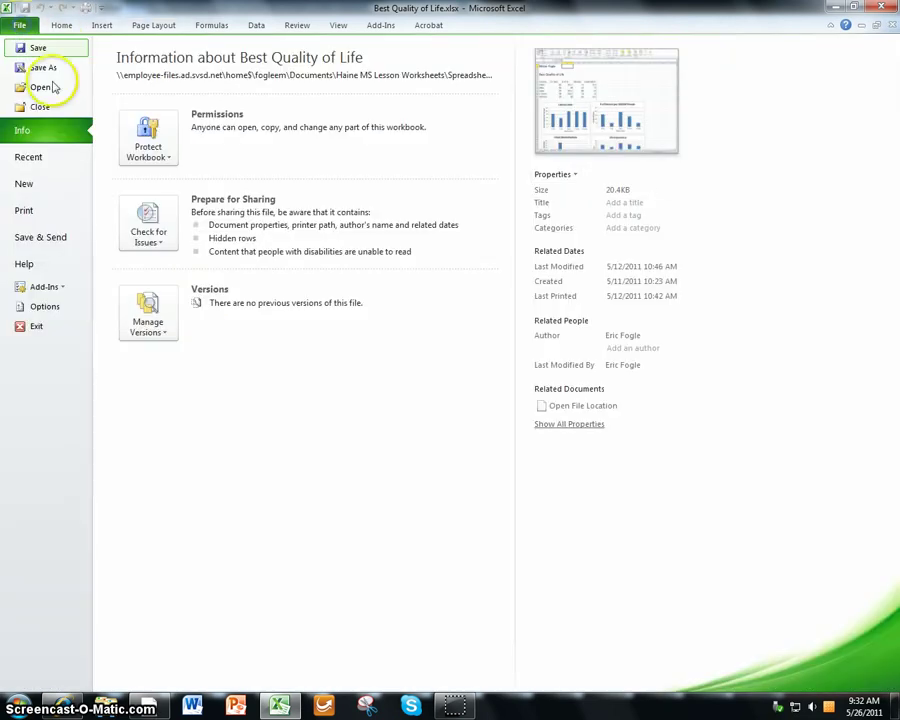
Preview the print to confirm the whole sheet fits on one page, then return to the worksheet
left_click(30, 214)
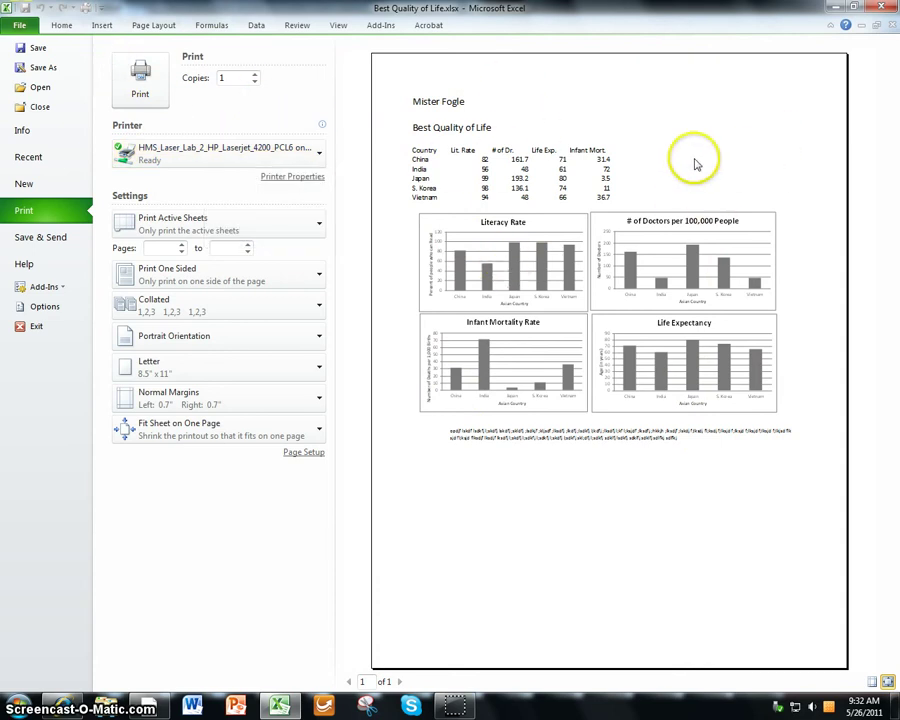
left_click(158, 26)
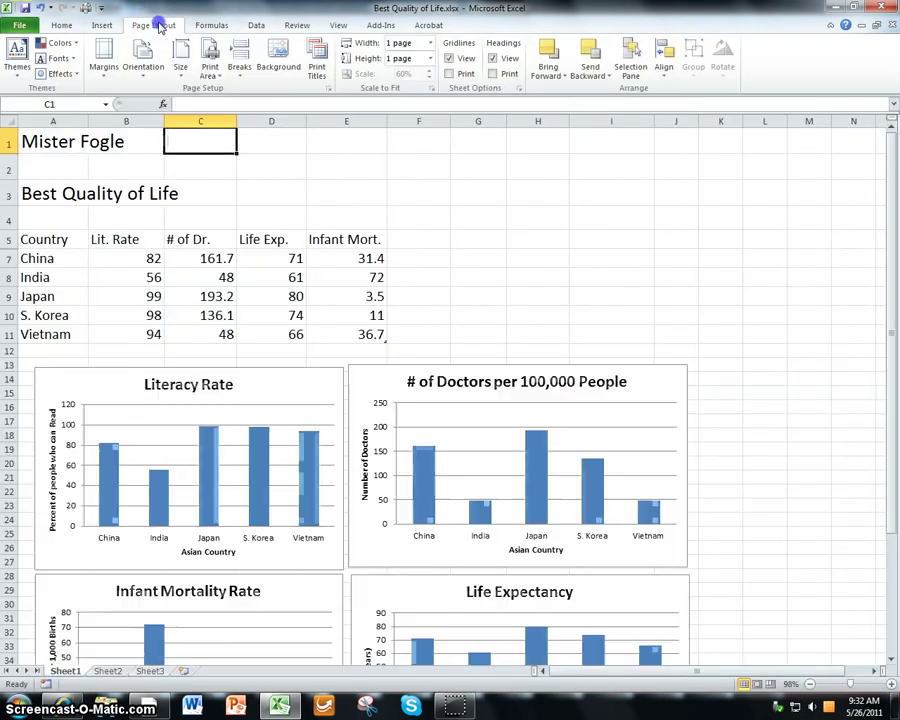
Reset the Scale to Fit width and height to Automatic
left_click(430, 43)
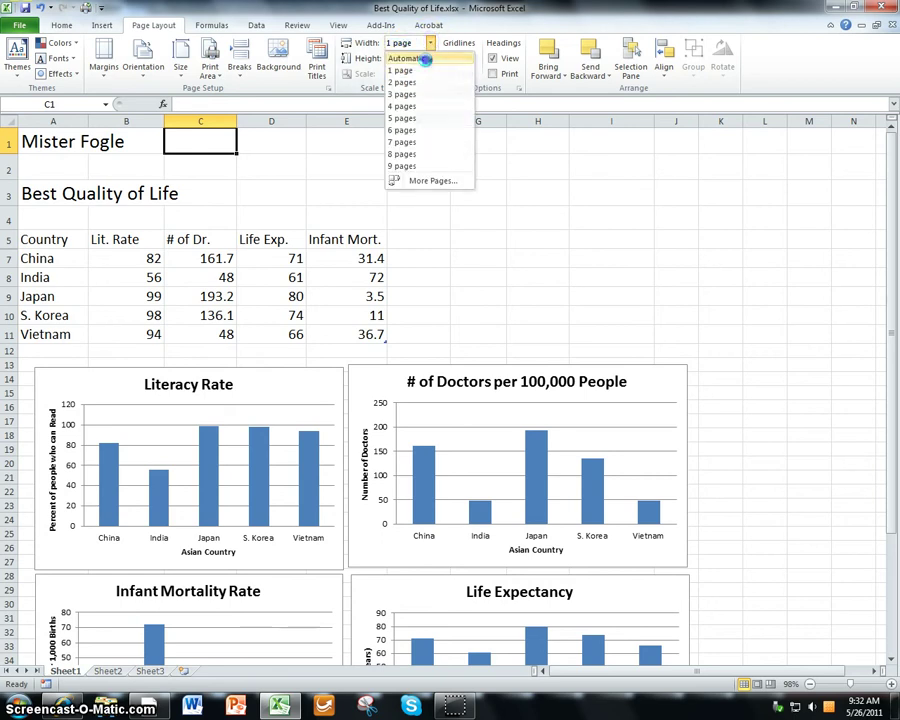
left_click(425, 57)
left_click(431, 59)
left_click(425, 74)
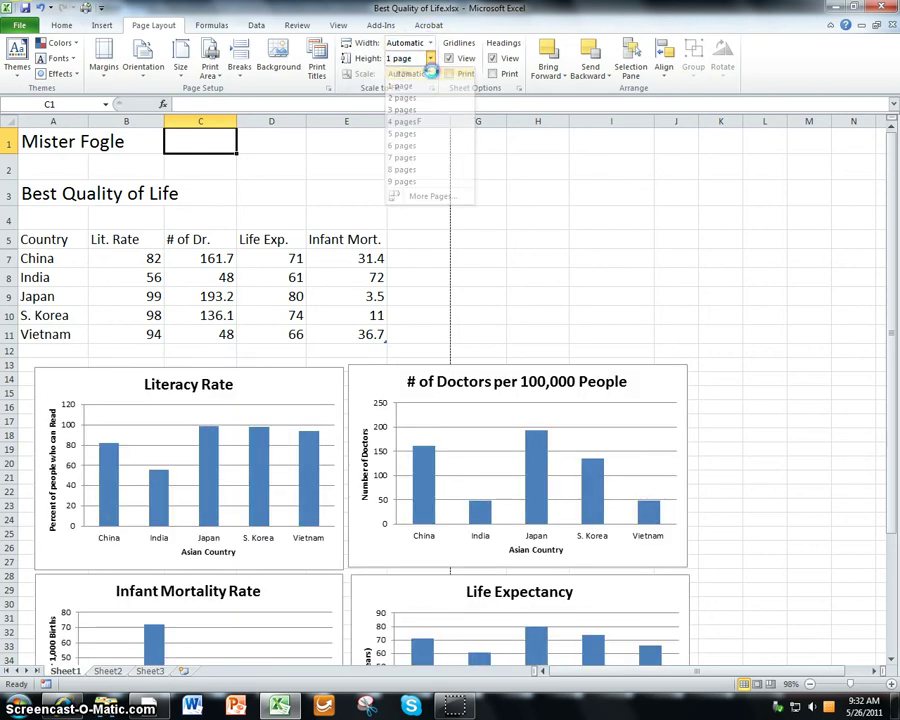
Cut cell C1 and bring up the print preview and settings
left_click(62, 26)
left_click(38, 42)
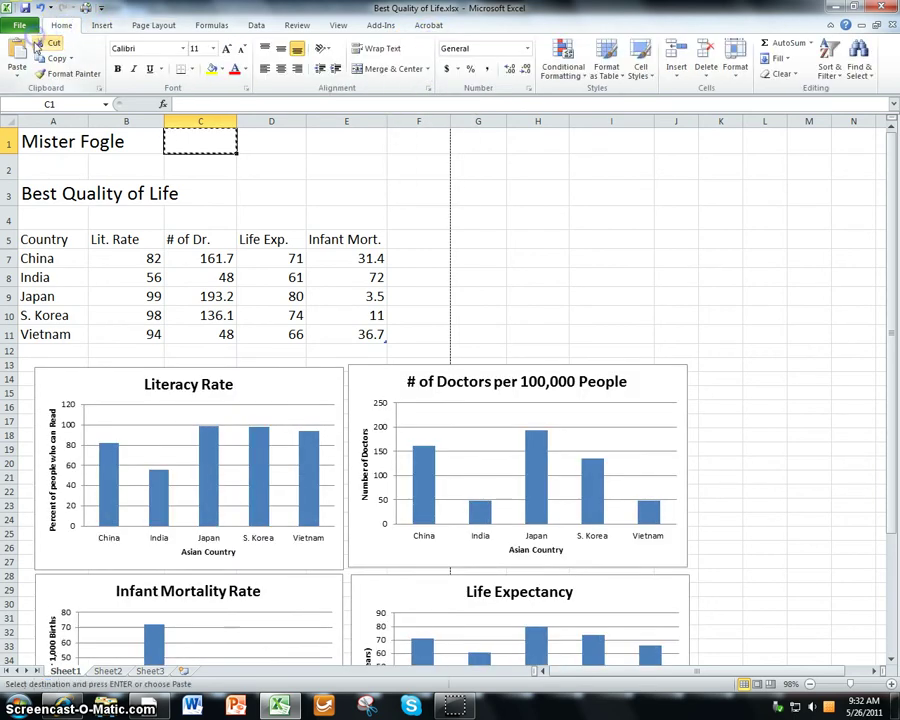
left_click(30, 27)
left_click(40, 212)
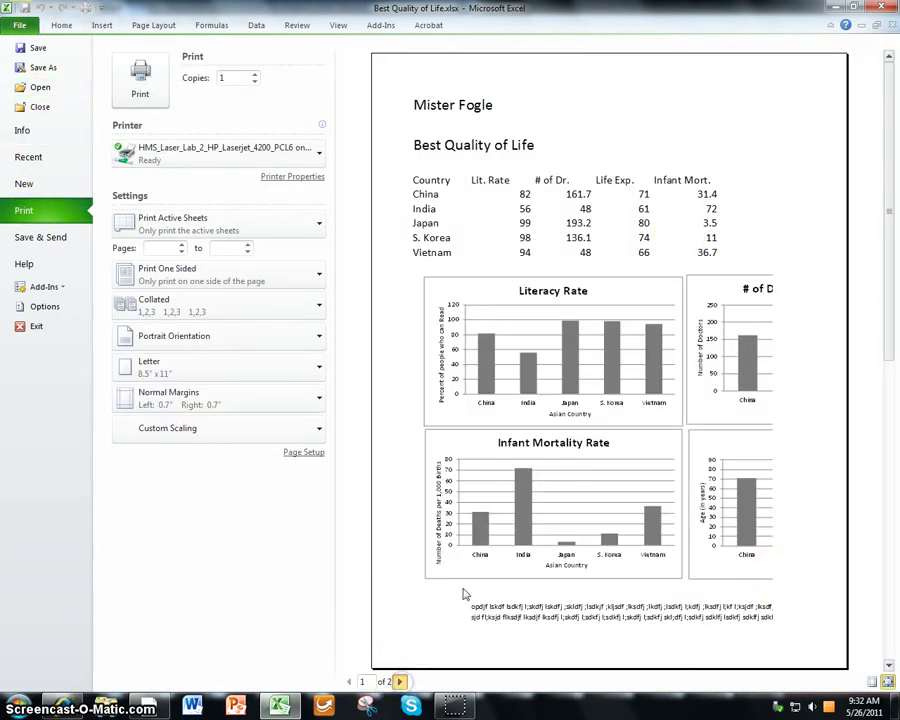
View page 2 of the preview showing the cut-off right-hand charts, then return to page 1
scroll(463, 594, "down", 1)
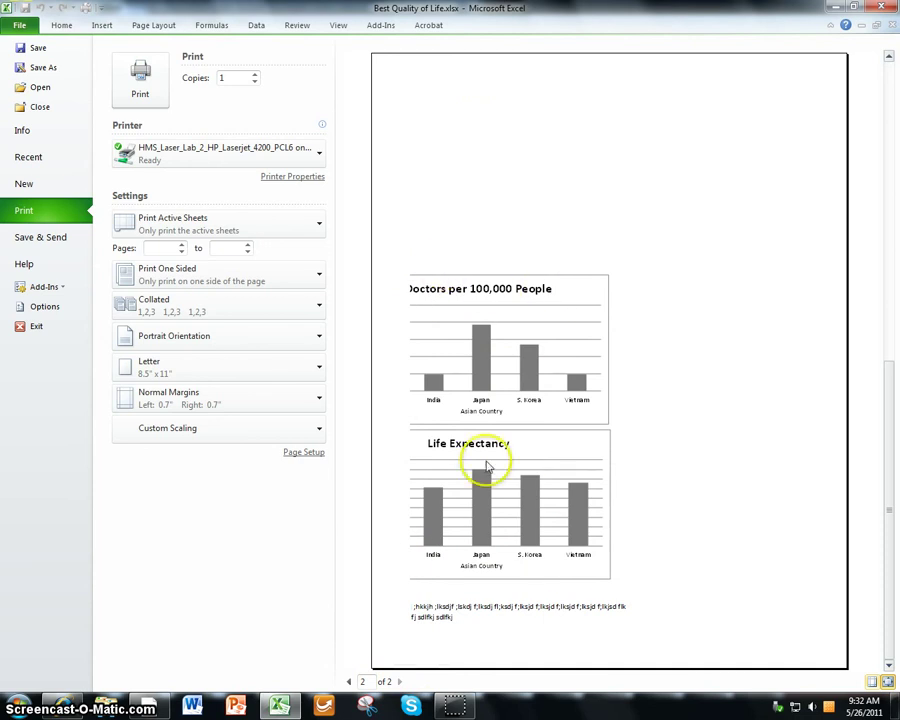
left_click(349, 681)
Fit the printout to 1 page wide by 1 page tall, then select cell A2
left_click(151, 22)
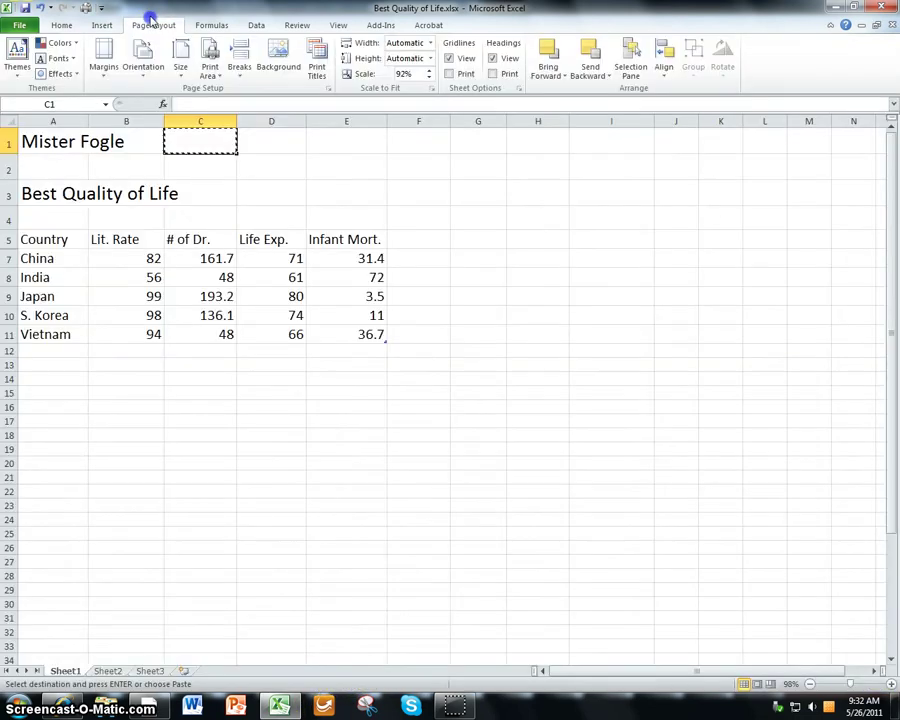
left_click(430, 43)
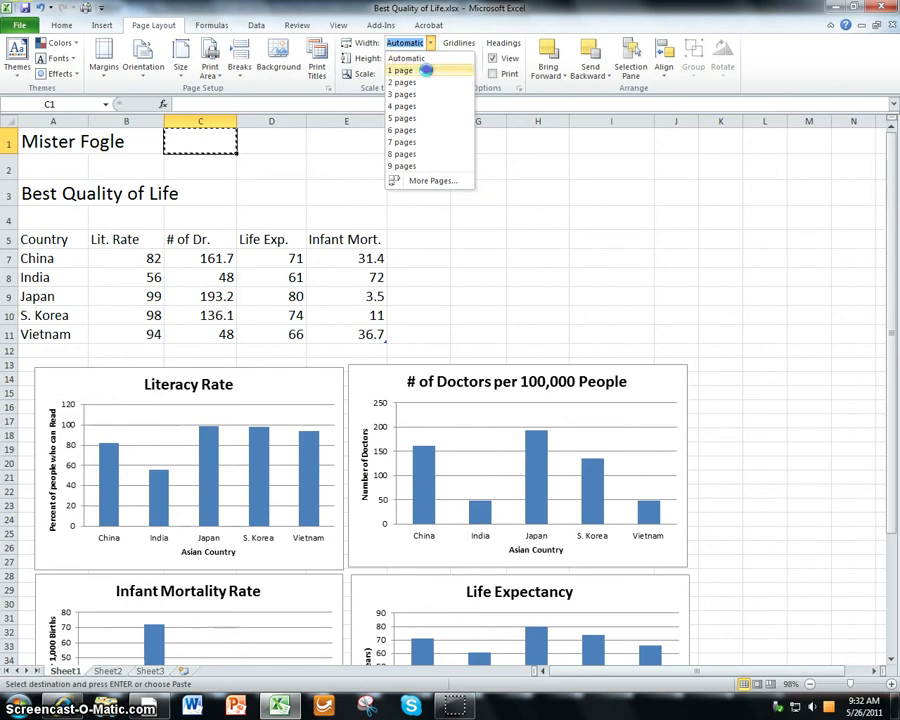
left_click(425, 70)
left_click(430, 58)
left_click(425, 86)
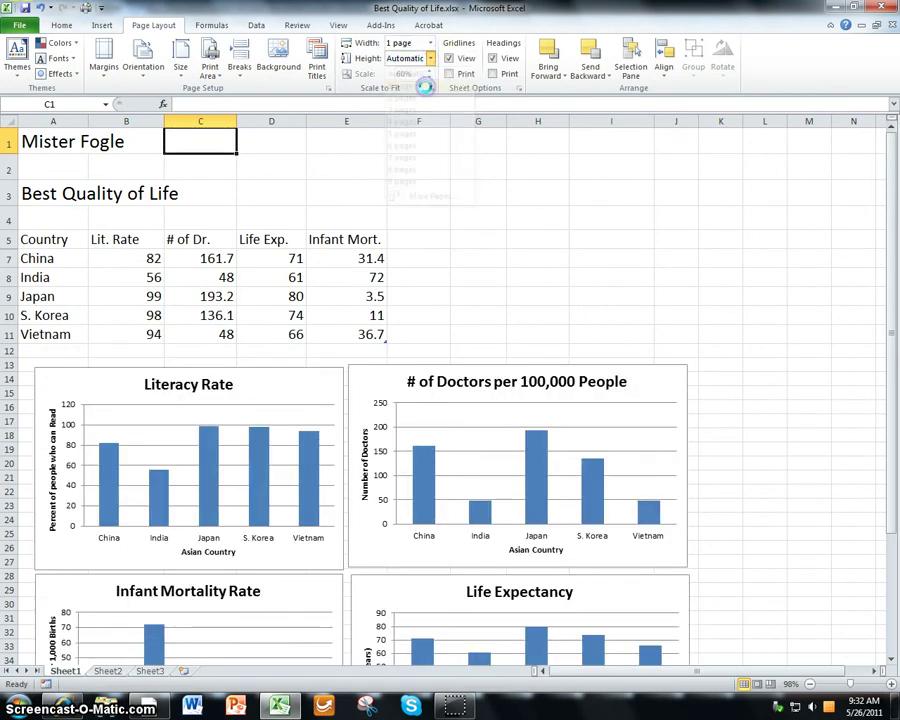
left_click(58, 172)
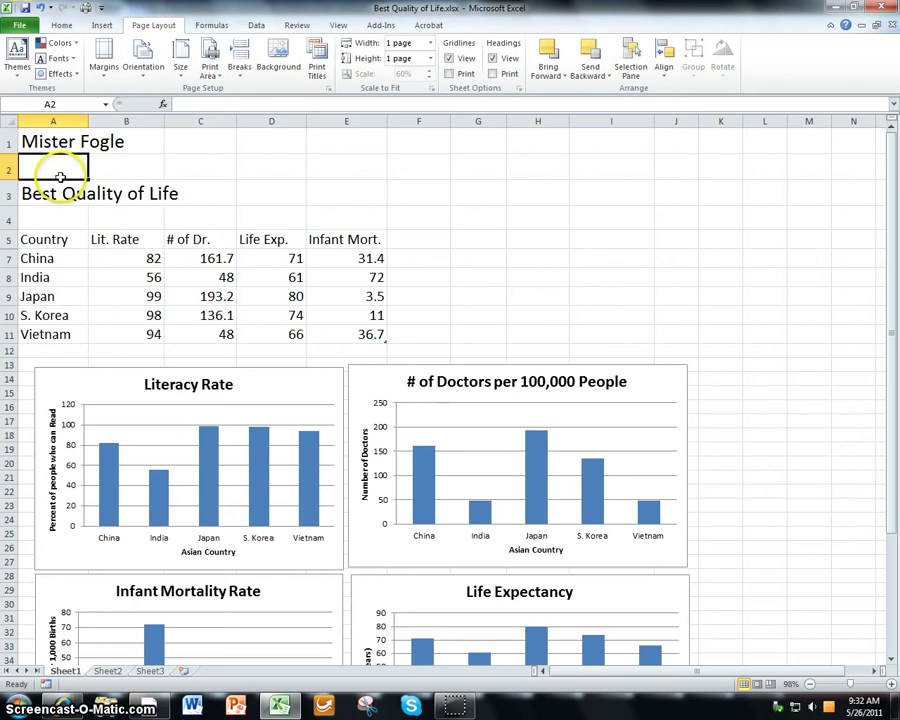